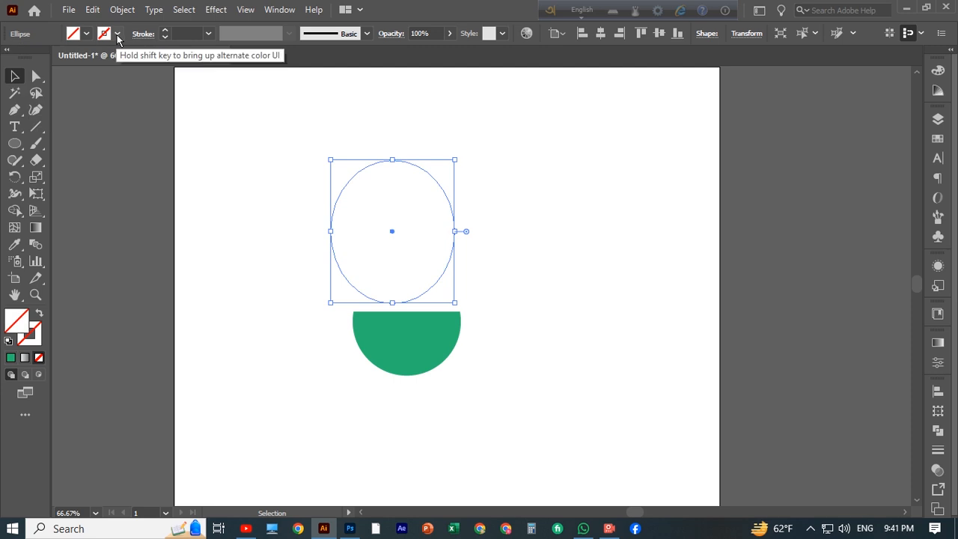
Step: Give the selected ellipse a green stroke of 2 pt
click(118, 34)
click(68, 68)
click(164, 31)
click(519, 208)
click(453, 223)
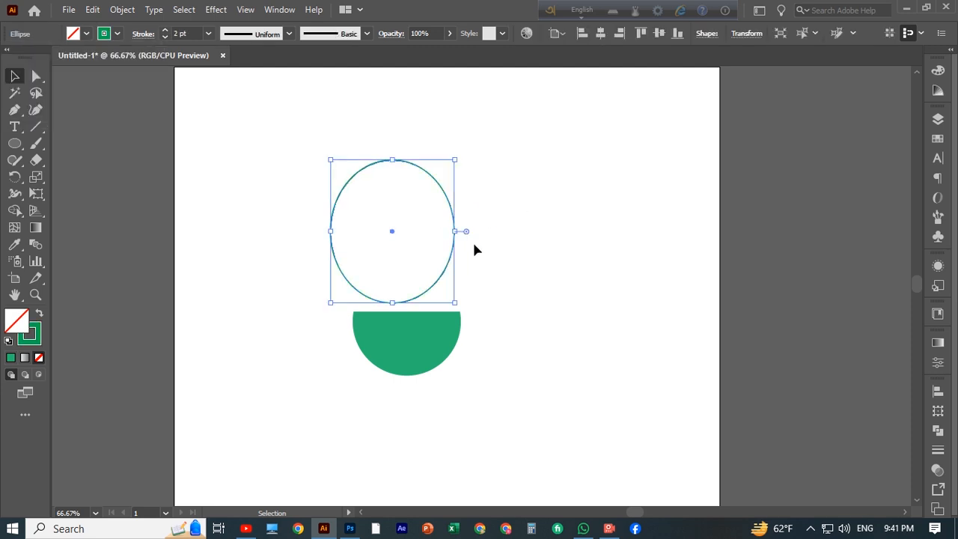
Step: Move the ellipse down so its lower part overlaps the green semicircle
drag(408, 172, 429, 209)
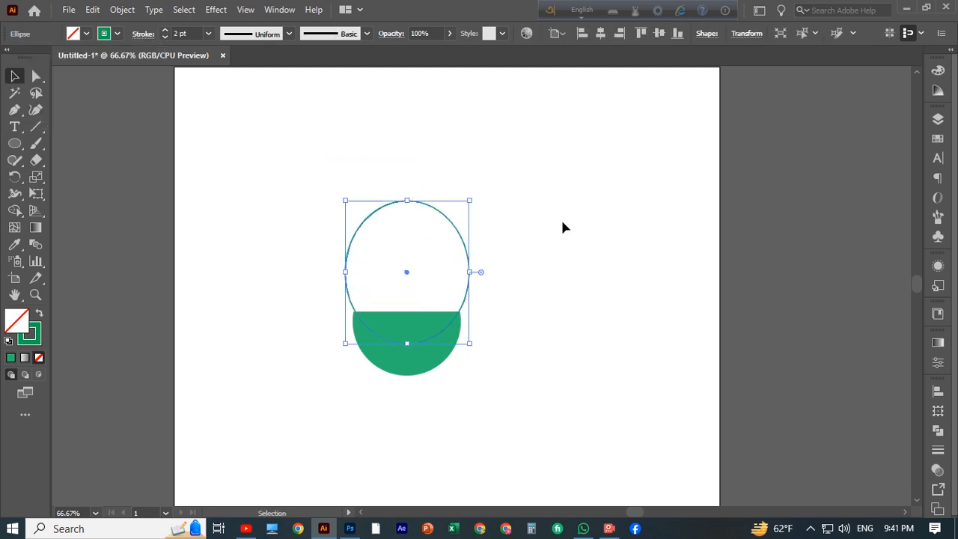
click(560, 220)
Step: Reshape the ellipse into a pear-shaped bulb outline by pulling its side anchors inward and adjusting their handles
click(454, 227)
click(36, 76)
scroll(364, 256, down, 1)
click(345, 239)
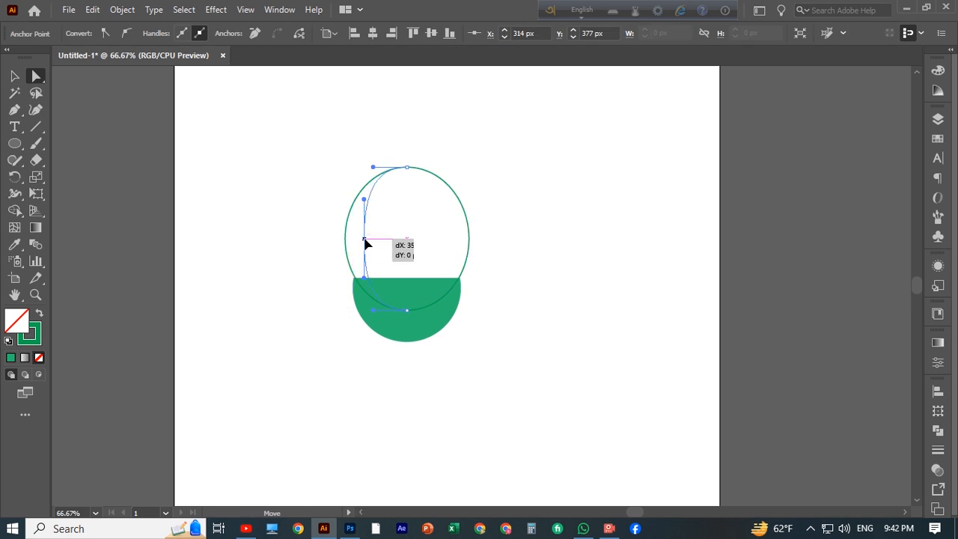
drag(365, 244, 364, 244)
drag(364, 276, 335, 279)
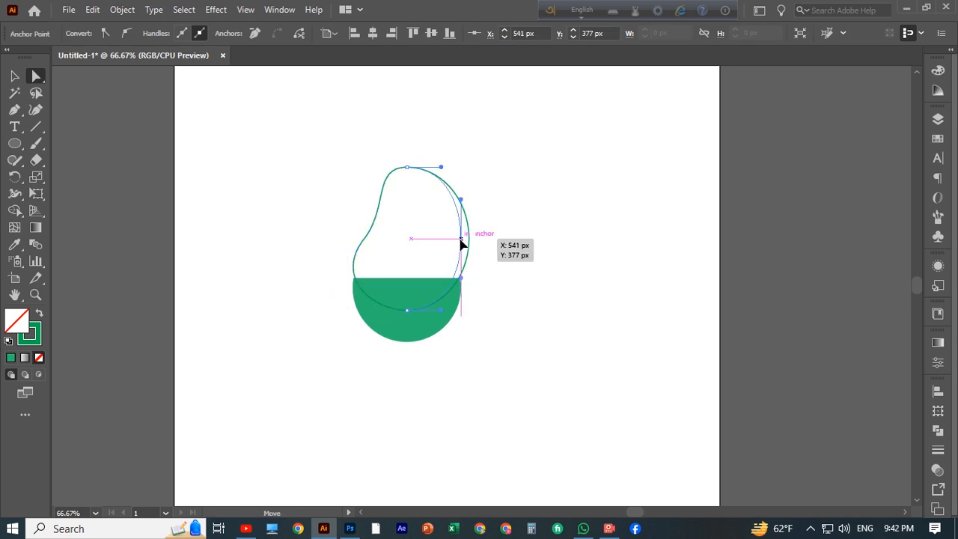
drag(460, 242, 450, 241)
drag(450, 278, 481, 274)
scroll(530, 285, up, 1)
click(531, 284)
scroll(536, 289, down, 2)
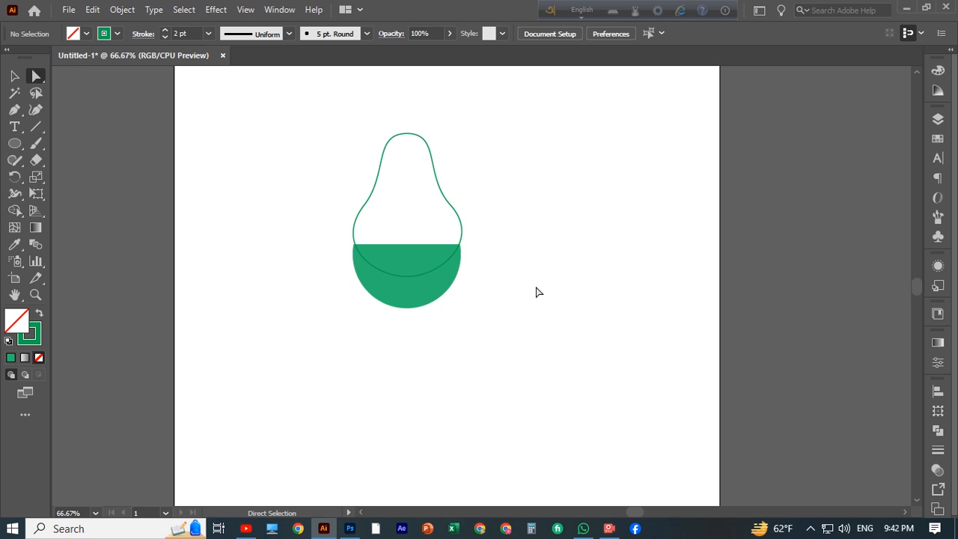
Step: Bring the green semicircle in front of the pear outline
right_click(421, 284)
click(633, 448)
click(402, 356)
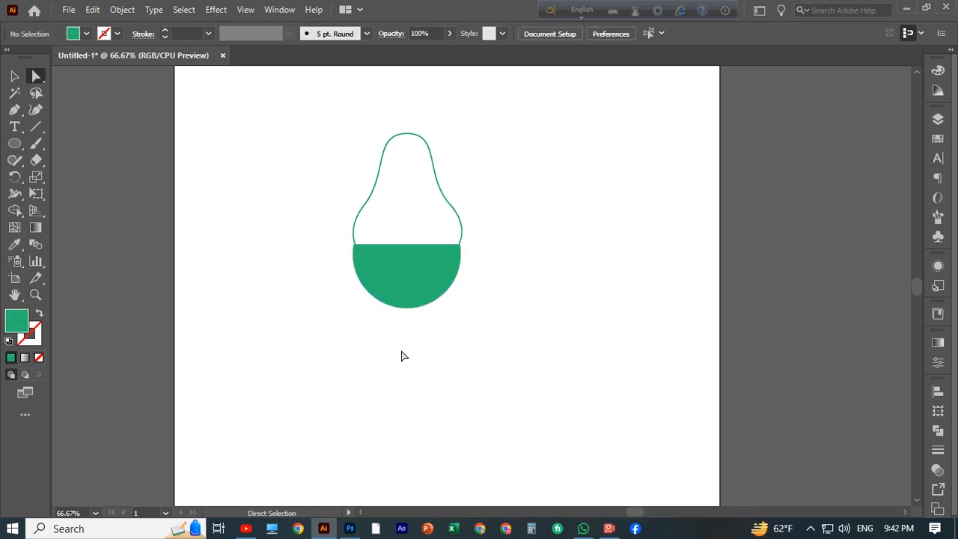
Step: Draw a rectangle spanning the pear's upper body between the neck and the semicircle
click(15, 143)
click(79, 143)
mouse_move(321, 160)
mouse_down()
mouse_move(395, 222)
mouse_move(475, 244)
mouse_up()
mouse_move(407, 160)
mouse_down()
mouse_move(407, 188)
mouse_move(398, 181)
mouse_up()
Step: Select everything and use the Shape Builder to remove the rectangle's outer pieces and fill the bulb body
click(14, 75)
key(ctrl+a)
key(shift+m)
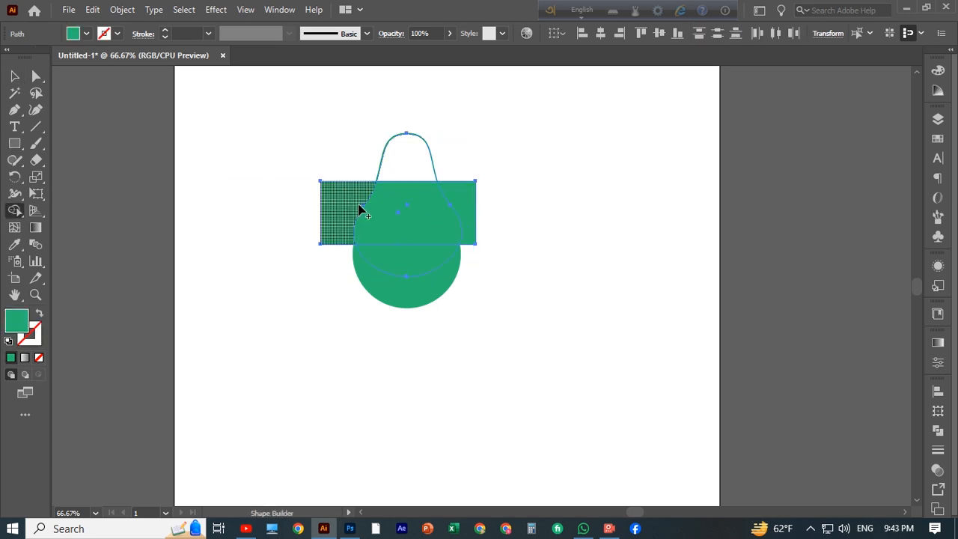
alt+click(356, 198)
alt+click(472, 217)
key(v)
click(189, 194)
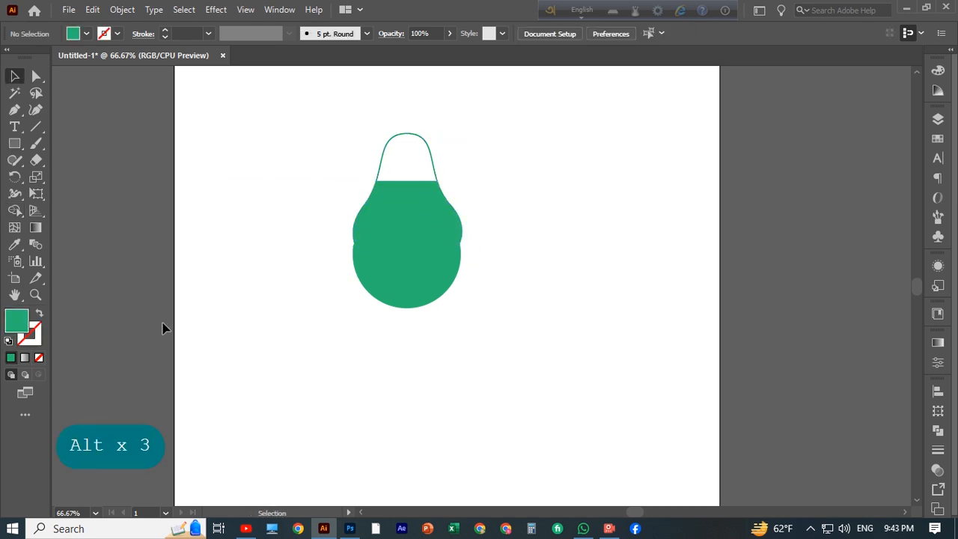
Step: Try rounding a side corner of the merged body with the corner widget, then undo back to the pear outline
click(387, 223)
key(a)
scroll(307, 229, down, 1)
scroll(307, 229, up, 2)
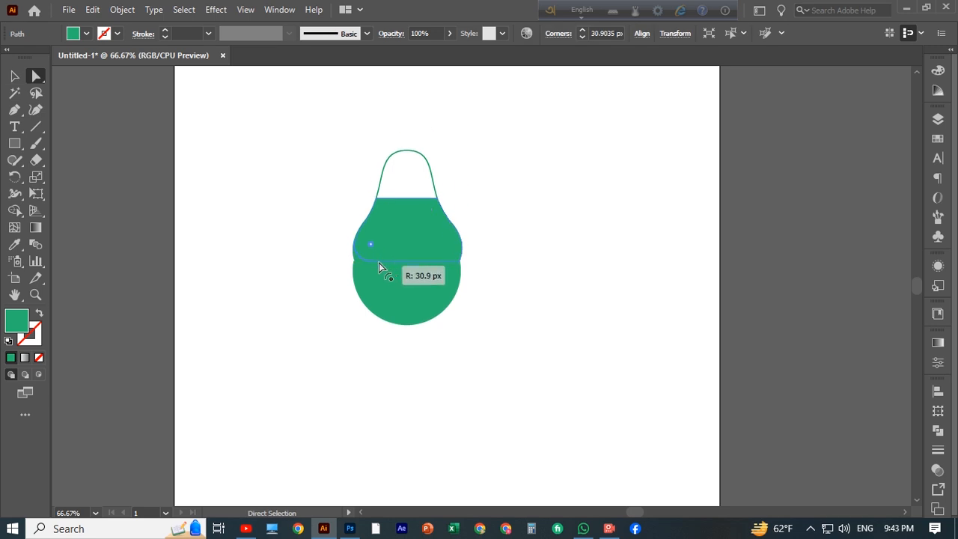
key(ctrl+z)
click(364, 223)
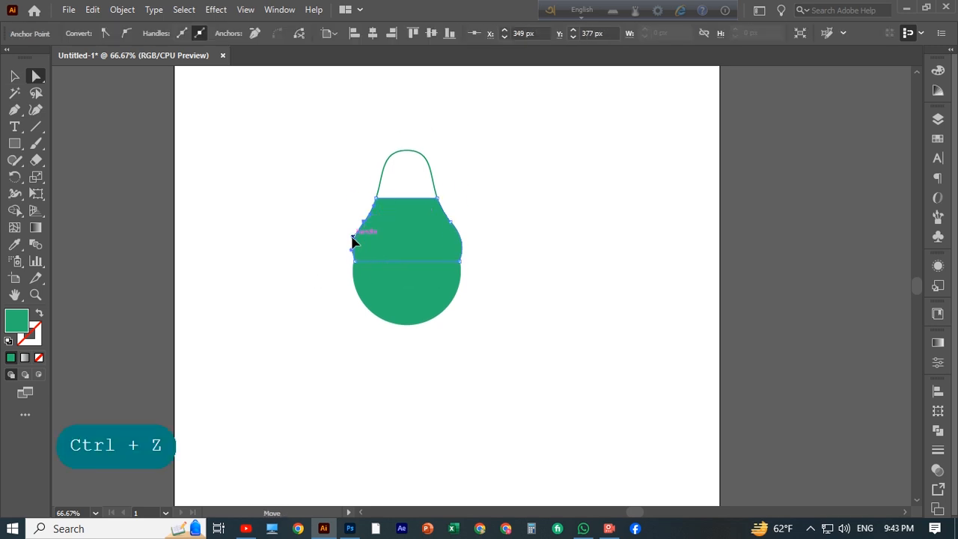
key(ctrl+z)
key(ctrl+z)
key(ctrl+z)
key(ctrl+z)
key(ctrl+z)
key(ctrl+z)
key(ctrl+z)
key(ctrl+z)
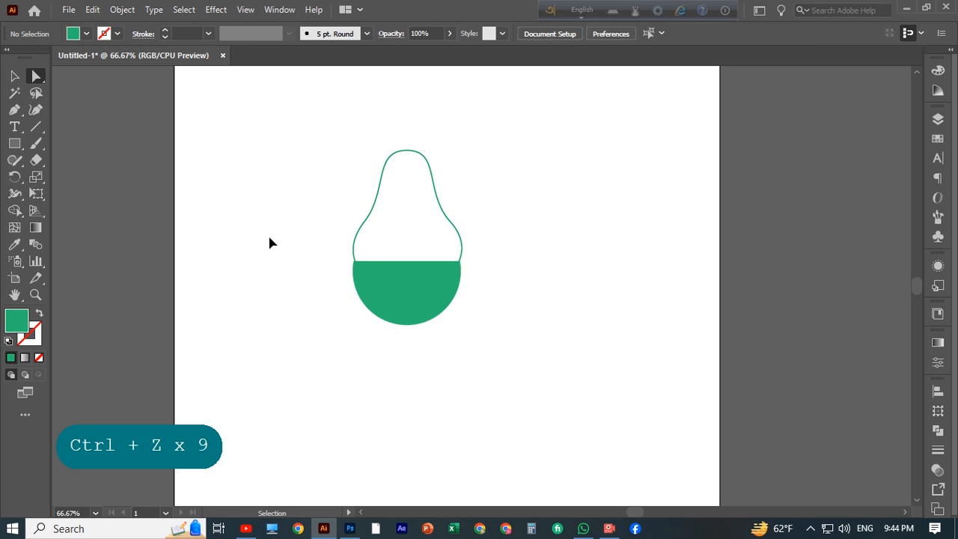
Step: Select the pear outline and nudge it downward
click(428, 158)
click(15, 76)
key(Down)
key(Down)
key(Down)
key(Down)
key(Down)
key(Down)
key(Down)
key(Down)
key(Down)
key(Down)
key(Down)
key(Down)
key(Down)
key(Down)
key(Down)
key(Down)
key(Down)
key(Down)
key(Down)
key(Down)
Step: Undo all edits back to the lone green semicircle
key(ctrl+z)
key(ctrl+z)
key(ctrl+z)
key(ctrl+z)
key(ctrl+z)
key(ctrl+z)
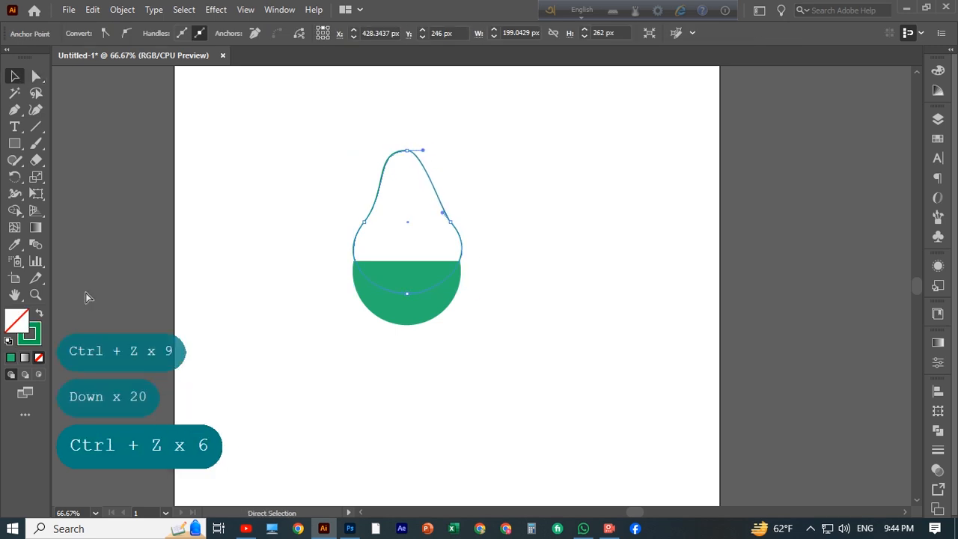
key(ctrl+z)
key(ctrl+z)
key(ctrl+z)
key(ctrl+z)
key(ctrl+z)
key(ctrl+z)
key(ctrl+z)
key(ctrl+z)
key(ctrl+z)
click(507, 179)
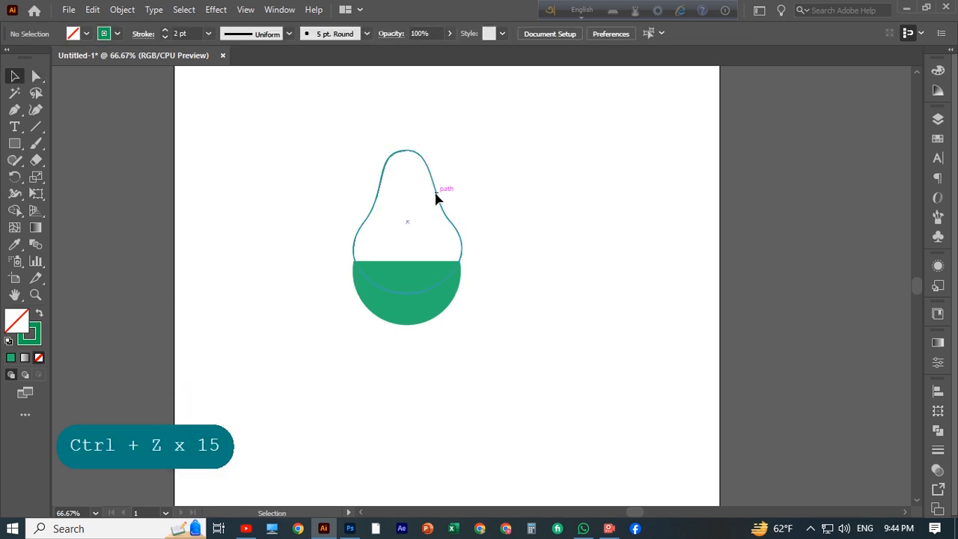
key(ctrl+z)
key(ctrl+z)
key(ctrl+z)
key(ctrl+z)
key(ctrl+z)
key(ctrl+z)
key(ctrl+z)
key(ctrl+z)
key(ctrl+z)
key(ctrl+z)
key(ctrl+z)
key(ctrl+z)
key(ctrl+z)
key(ctrl+z)
key(ctrl+z)
Step: With the Pen tool, draw a closed trapezoid neck above the semicircle, tapering from its width to a narrow top
key(p)
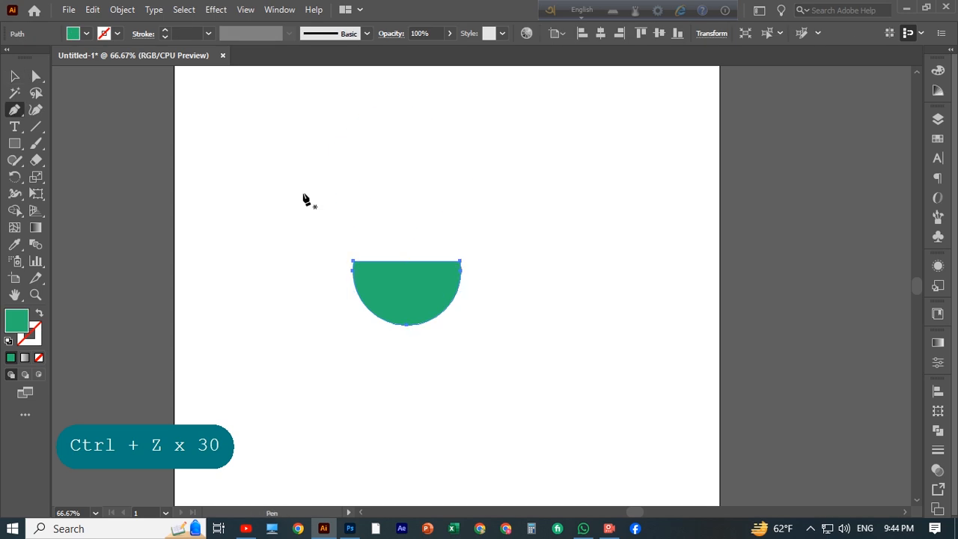
scroll(304, 196, up, 1)
click(353, 267)
click(381, 187)
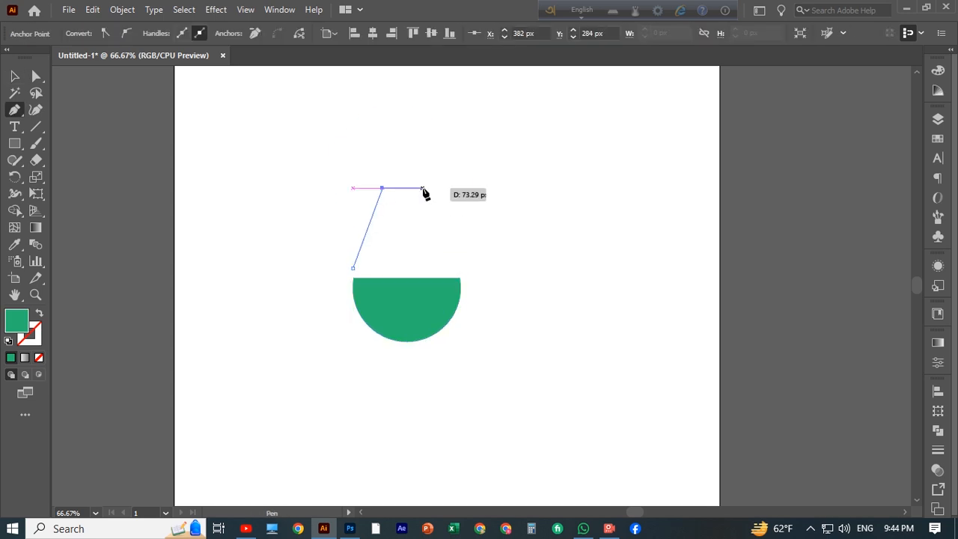
click(423, 188)
click(460, 265)
click(353, 267)
key(v)
click(490, 228)
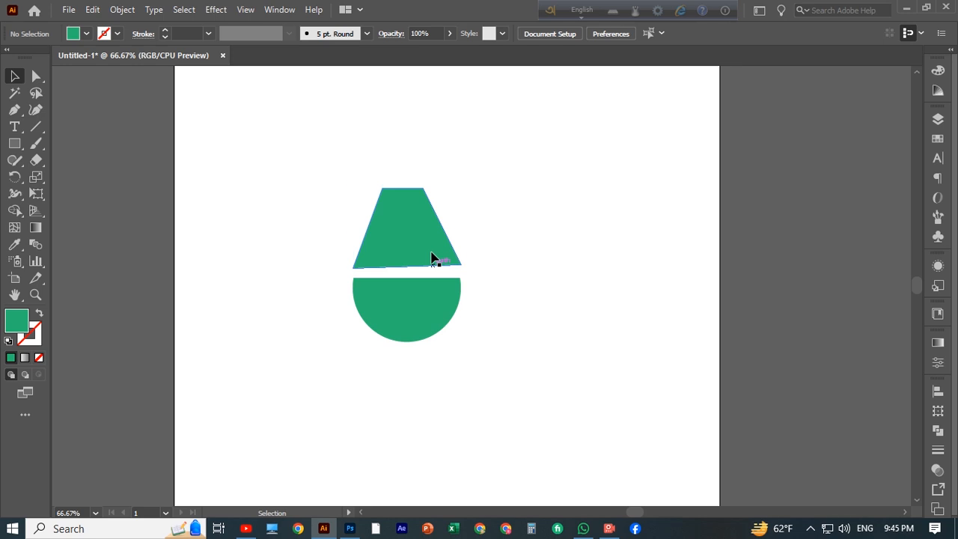
Step: Nudge the trapezoid down and snap its bottom corner anchors onto the semicircle's top edge
click(432, 254)
key(Down)
key(Down)
key(Down)
key(Down)
key(Down)
key(Down)
key(Down)
key(Down)
key(a)
drag(461, 268, 461, 278)
click(416, 255)
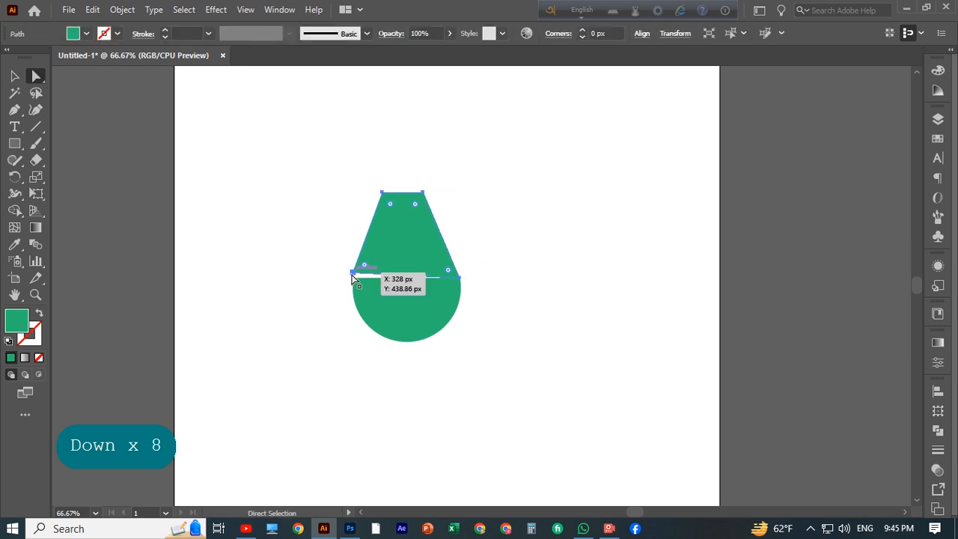
drag(353, 272, 353, 278)
click(249, 259)
Step: Add an anchor point midway along each slanted side of the trapezoid neck
click(395, 246)
click(17, 113)
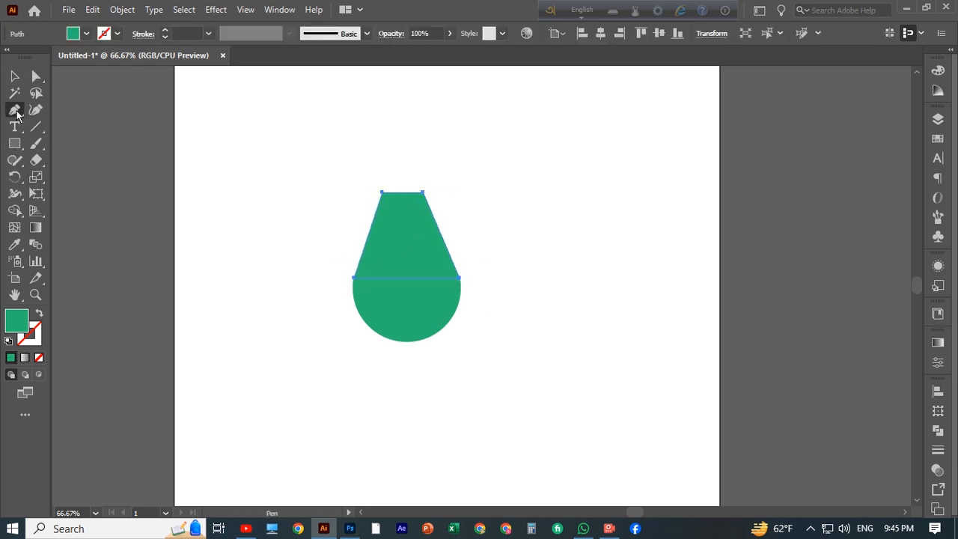
click(368, 235)
click(441, 234)
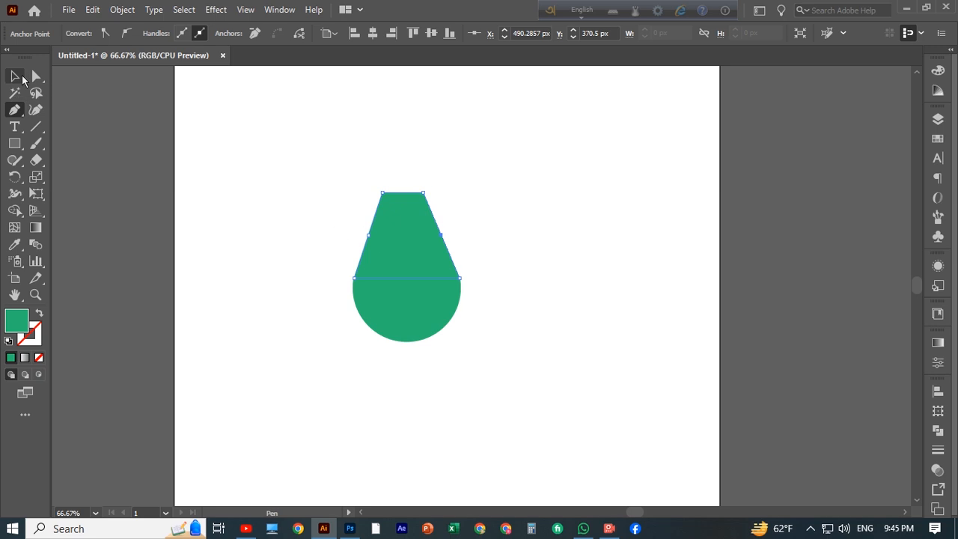
Step: Adjust the neck's new side anchors so the upper sides of the neck bend inward
drag(370, 236, 374, 242)
key(ctrl+z)
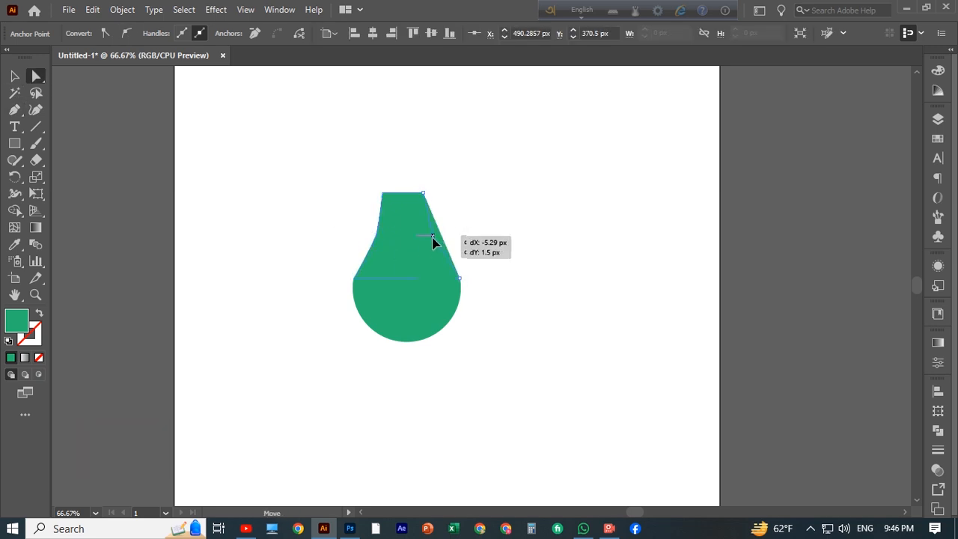
drag(432, 238, 431, 236)
click(374, 238)
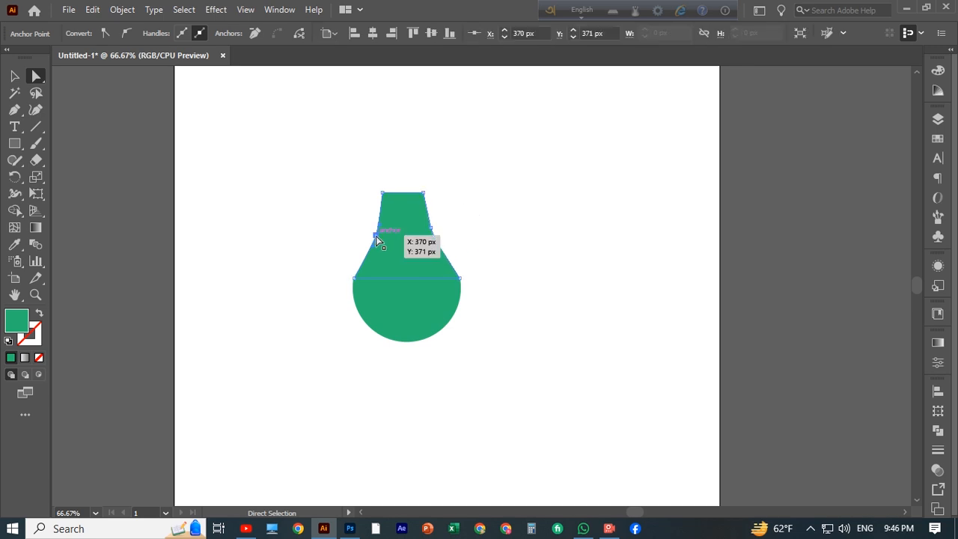
key(ctrl+plus)
key(ctrl+plus)
key(ctrl+plus)
key(ctrl+plus)
key(ctrl+plus)
key(ctrl+minus)
key(ctrl+minus)
key(ctrl+minus)
key(ctrl+minus)
click(485, 290)
click(482, 288)
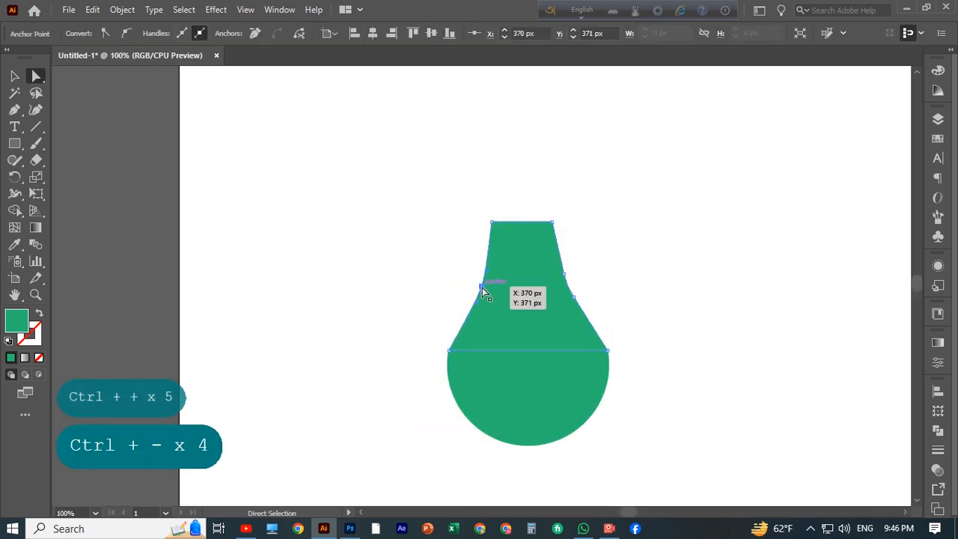
drag(481, 287, 485, 286)
click(435, 318)
click(533, 292)
key(ctrl+z)
click(479, 287)
click(442, 307)
click(532, 299)
drag(632, 259, 571, 286)
click(662, 298)
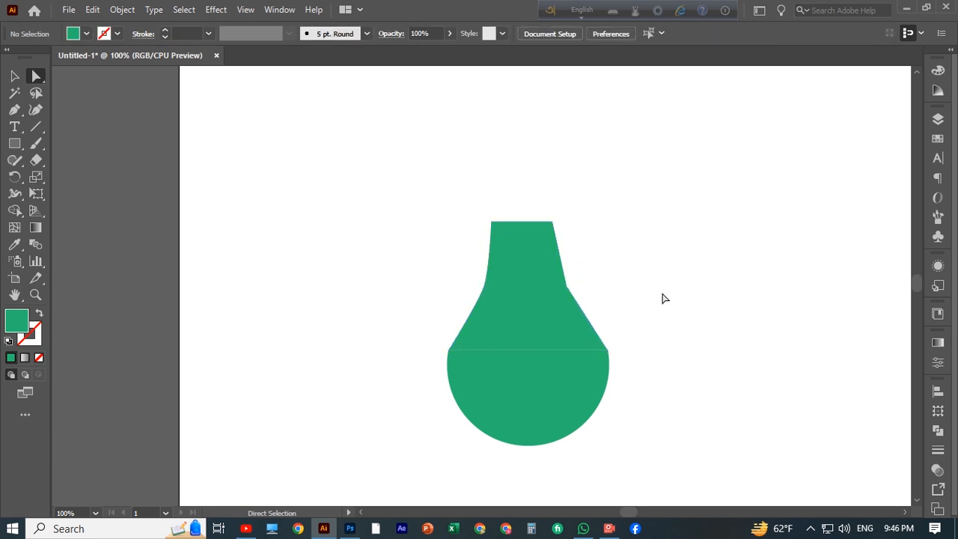
Step: Convert the neck's two side anchors to smooth points and tweak their curves
click(567, 288)
click(127, 34)
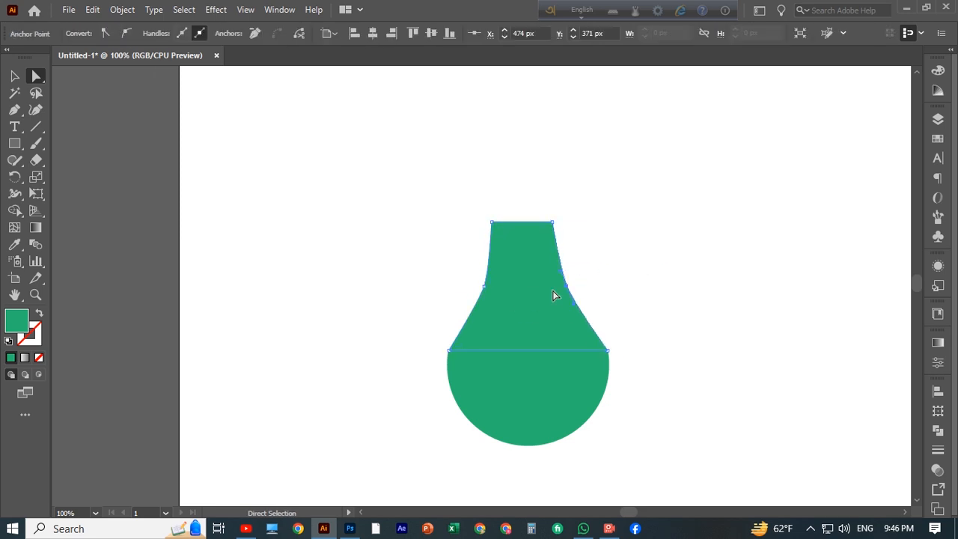
drag(562, 288, 562, 289)
click(623, 276)
drag(485, 287, 488, 289)
click(702, 270)
Step: With the Pen tool, draw a curved dome cap just above the top of the neck
scroll(588, 275, up, 1)
scroll(629, 269, up, 1)
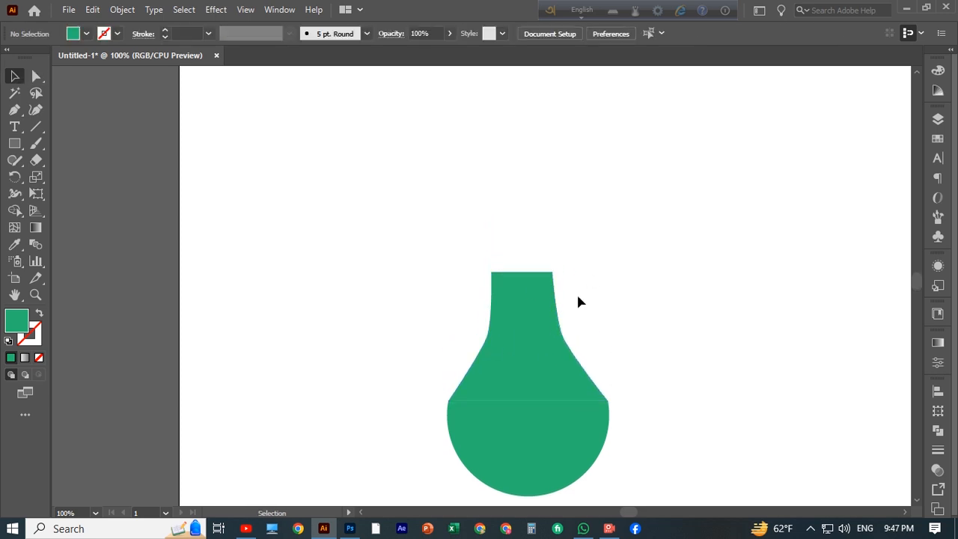
click(536, 298)
right_click(18, 147)
click(14, 110)
scroll(541, 191, down, 1)
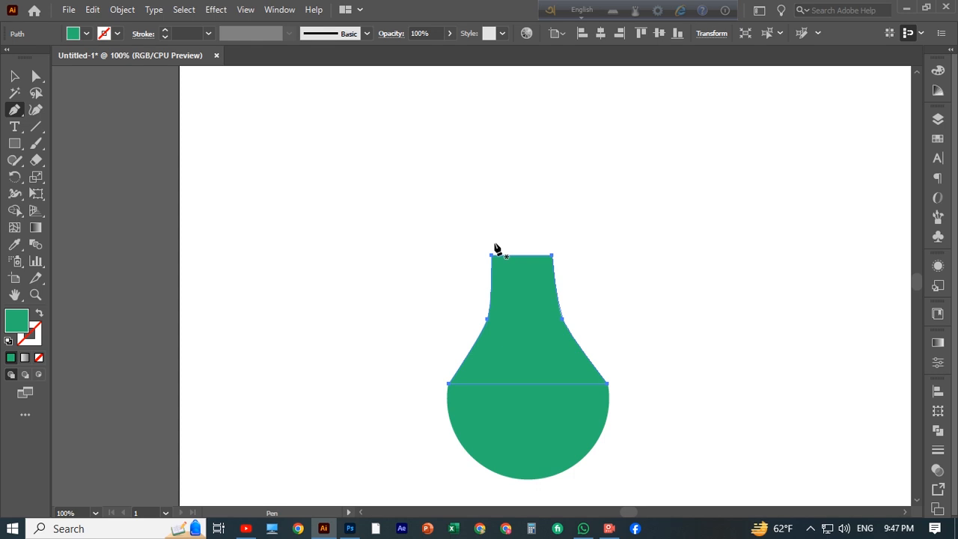
click(496, 244)
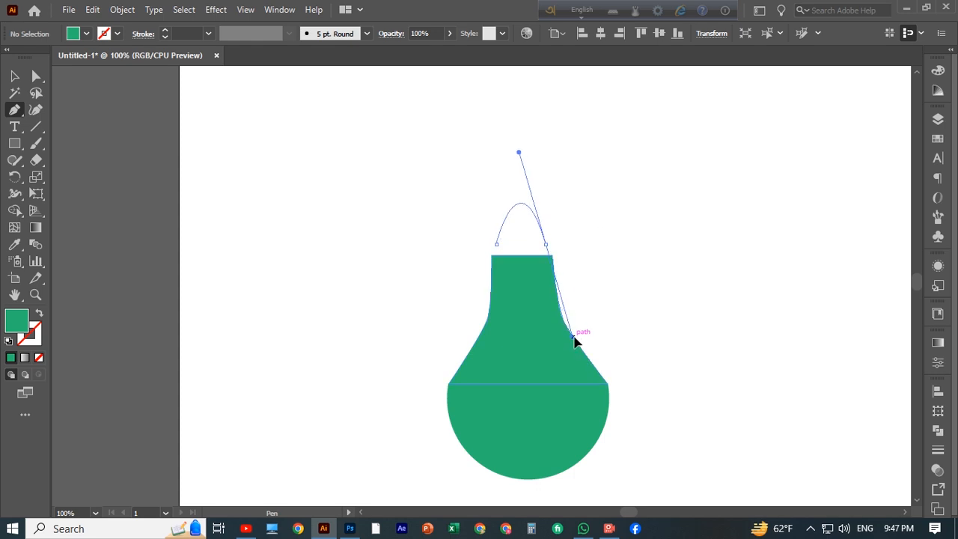
drag(574, 340, 577, 364)
click(14, 76)
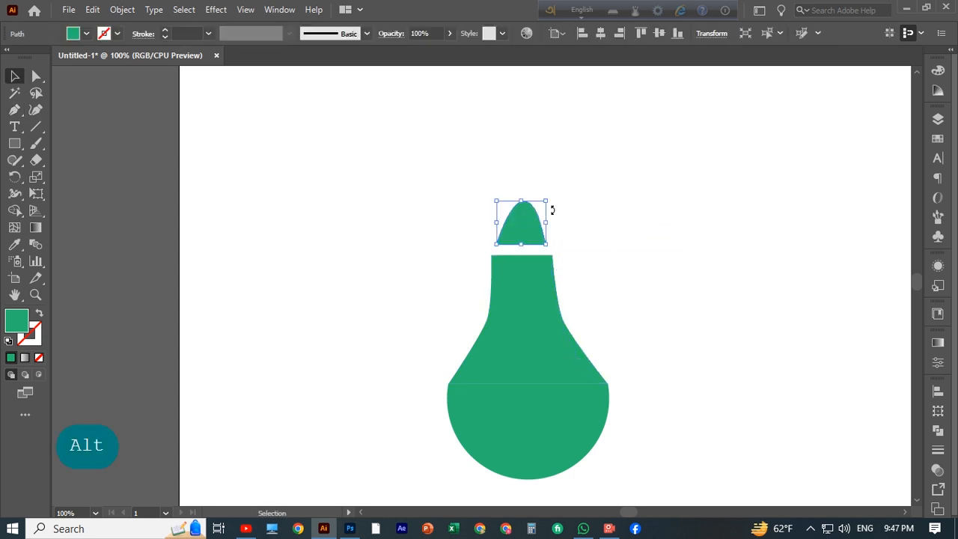
Step: Pull the cap's top handle upward to make the dome taller
key(a)
drag(522, 202, 531, 154)
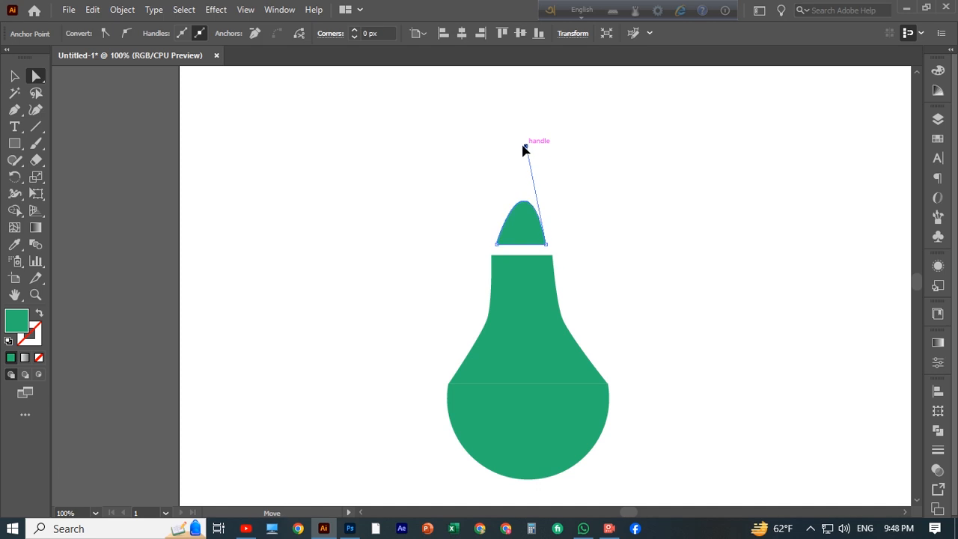
click(591, 160)
Step: Draw a thin rectangle band about 76 × 9 px across the top of the neck
click(14, 143)
click(67, 142)
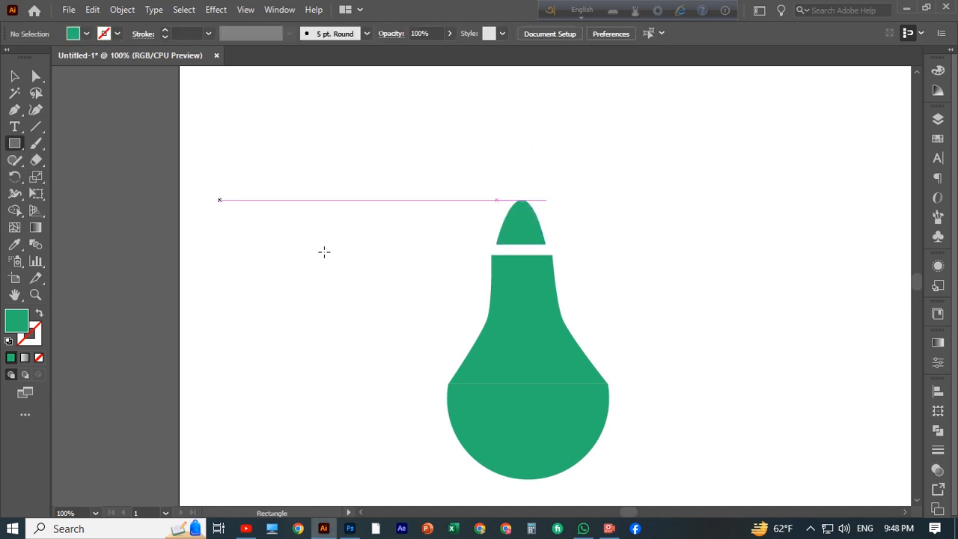
drag(554, 256, 555, 256)
key(ctrl+plus)
key(ctrl+plus)
key(ctrl+plus)
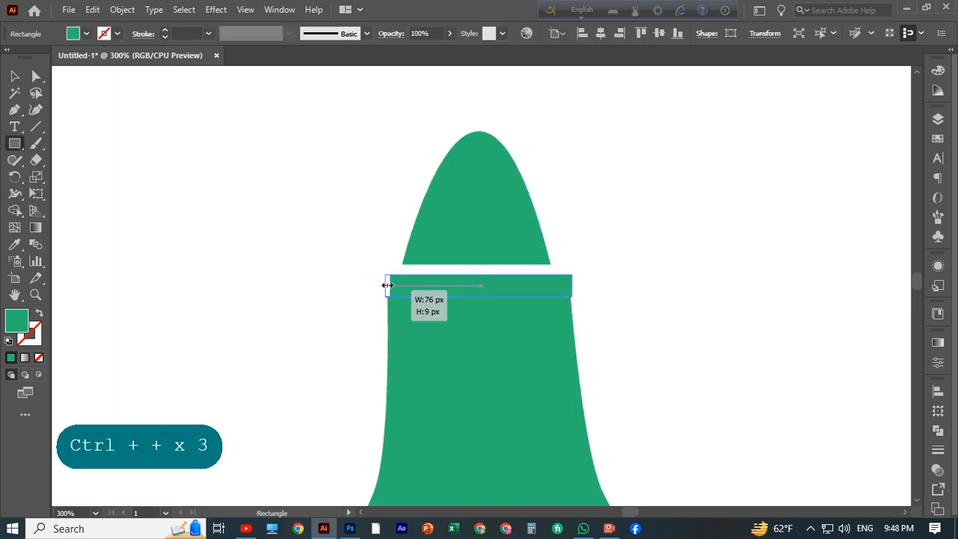
Step: Round the band's corners fully to 4.5 px
click(36, 76)
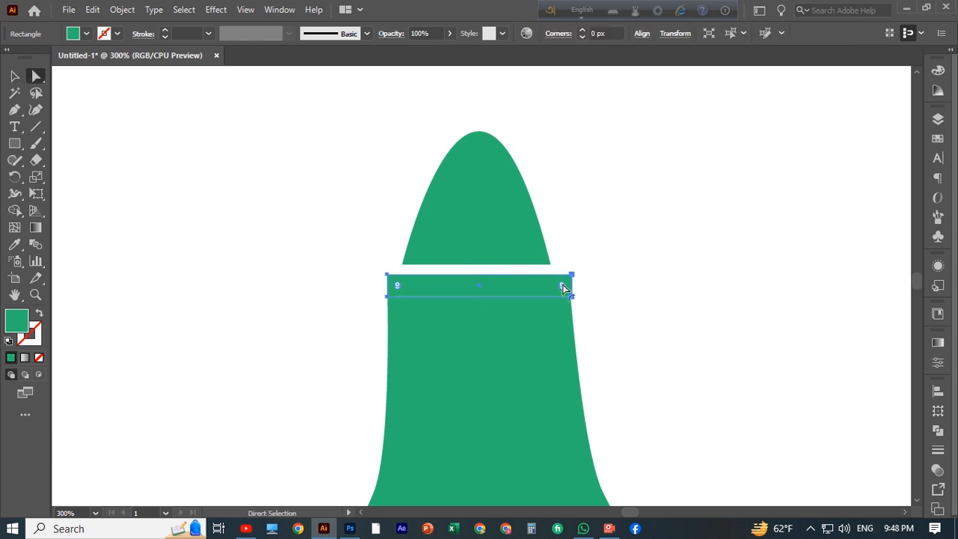
key(shift)
key(shift)
key(ctrl+plus)
key(ctrl+plus)
key(ctrl+plus)
key(ctrl+plus)
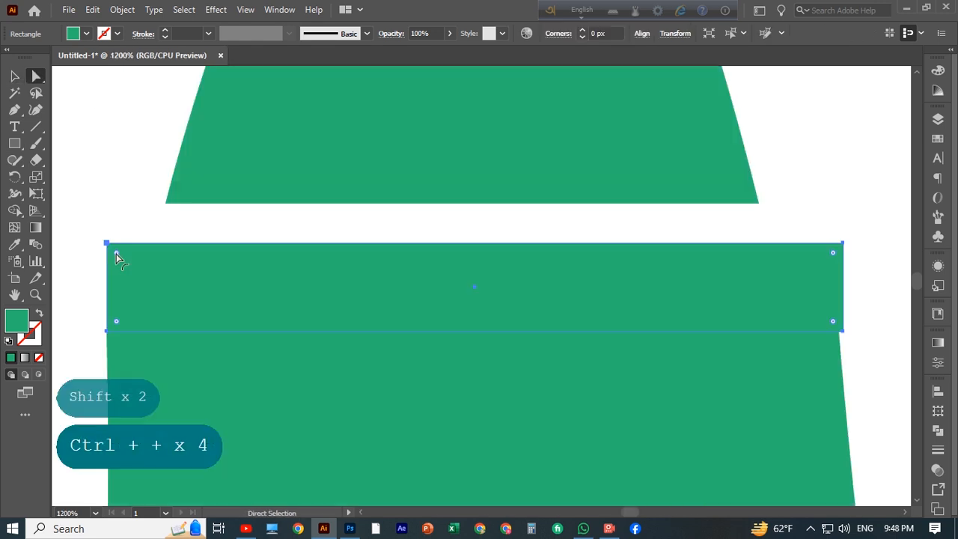
drag(117, 254, 404, 253)
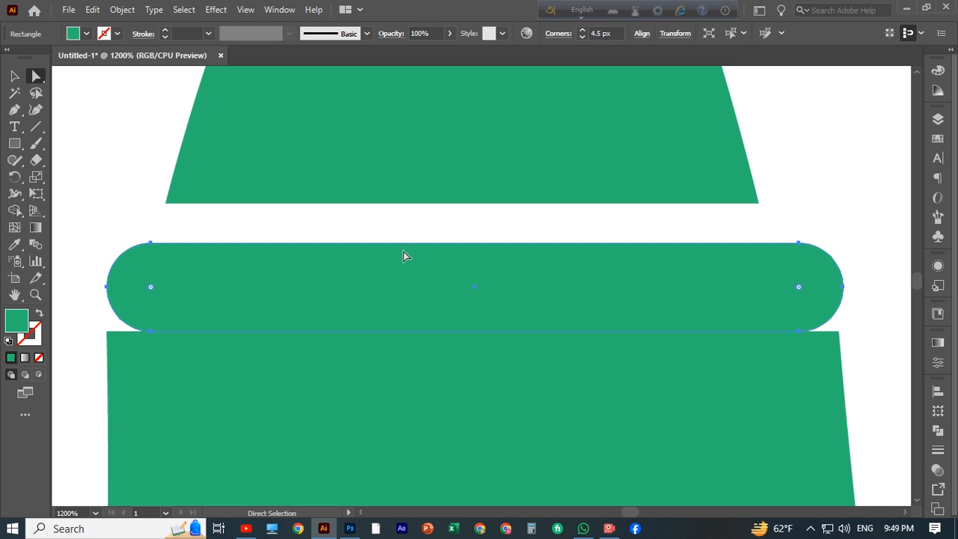
Step: Nudge the rounded band down so it sits on the top edge of the neck
key(ctrl+minus)
click(419, 316)
key(ctrl+minus)
key(ctrl+minus)
key(ctrl+minus)
key(ctrl+minus)
key(v)
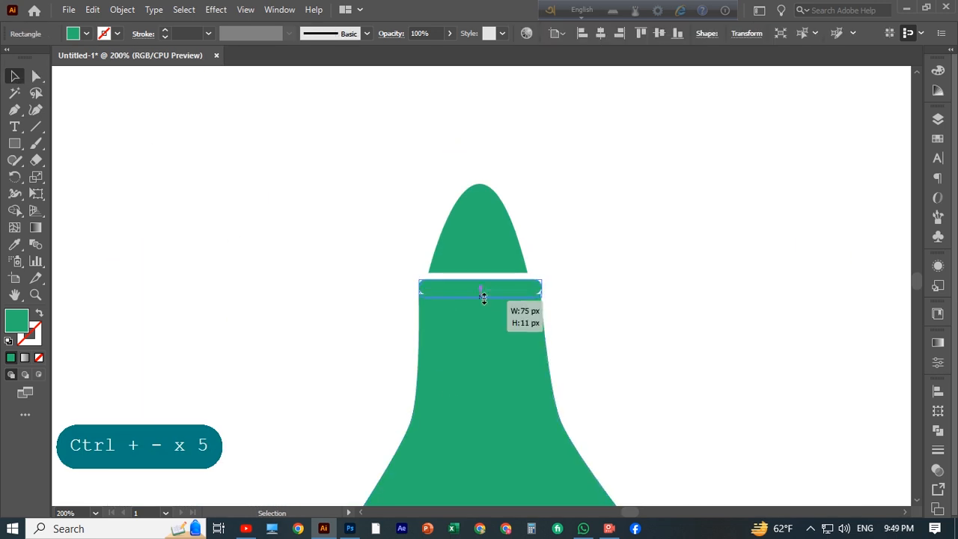
key(Down)
key(Down)
key(Down)
key(Down)
key(Down)
key(Down)
key(Down)
key(Down)
key(Up)
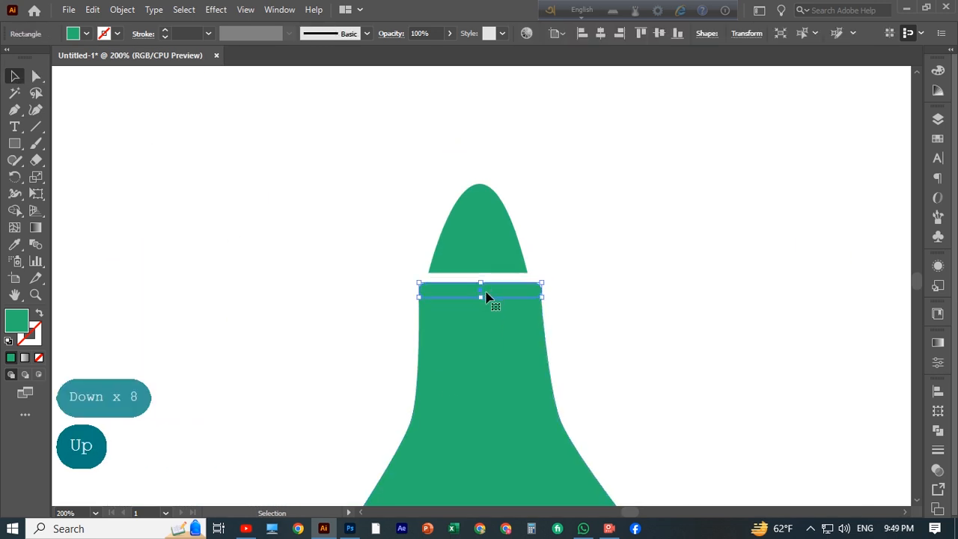
Step: Move the dome cap down until its base meets the band
key(ctrl+shift+a)
click(483, 243)
key(Down)
key(Down)
key(Down)
key(Down)
key(Down)
key(Down)
scroll(673, 273, down, 2)
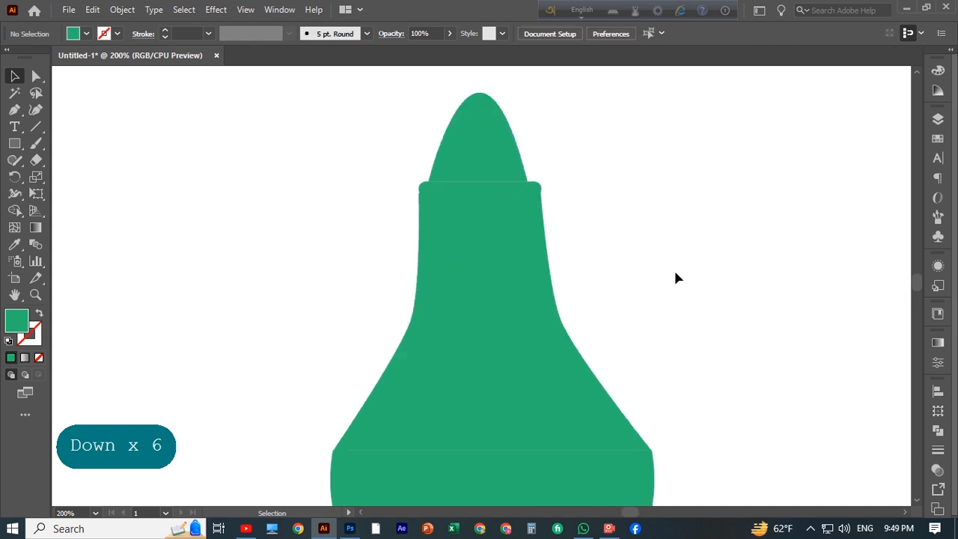
drag(531, 83, 530, 83)
key(Down)
key(Down)
click(623, 164)
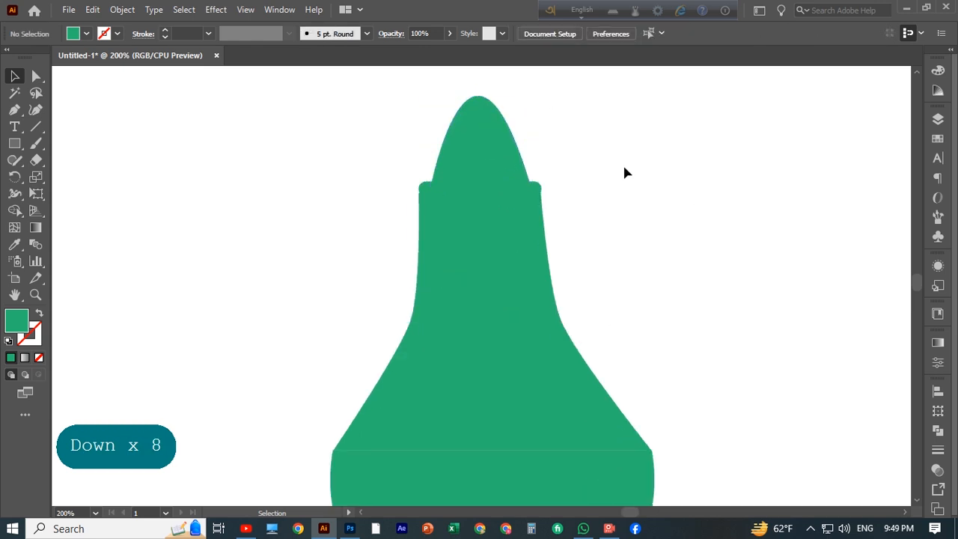
Step: Send the dome cap backward so the band sits in front of it
right_click(492, 141)
mouse_move(533, 395)
click(704, 442)
click(740, 176)
Step: Fill the band with a brighter green swatch
click(497, 190)
click(86, 33)
click(66, 68)
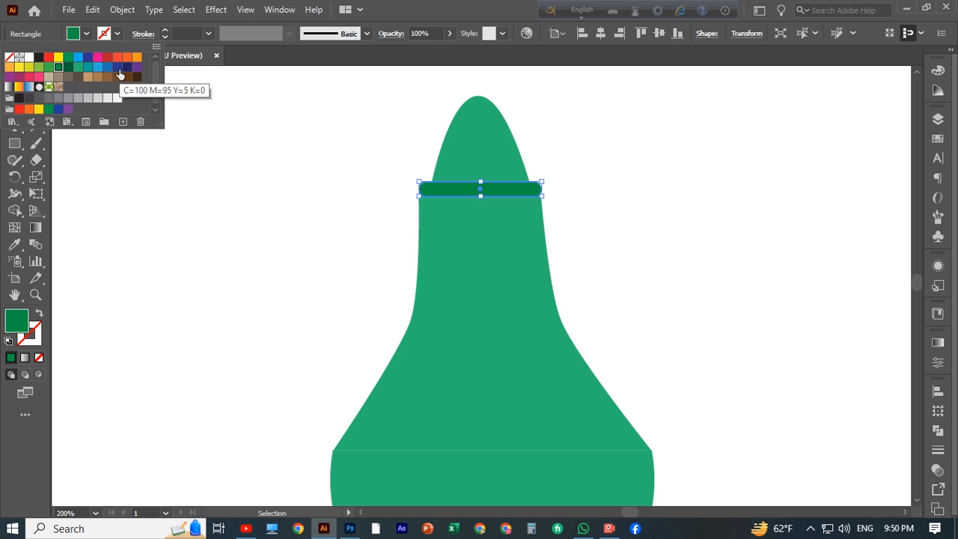
click(59, 69)
Step: Fill the tapered neck with a light gray swatch
click(602, 224)
click(470, 259)
click(86, 34)
click(88, 99)
click(756, 149)
scroll(756, 149, down, 1)
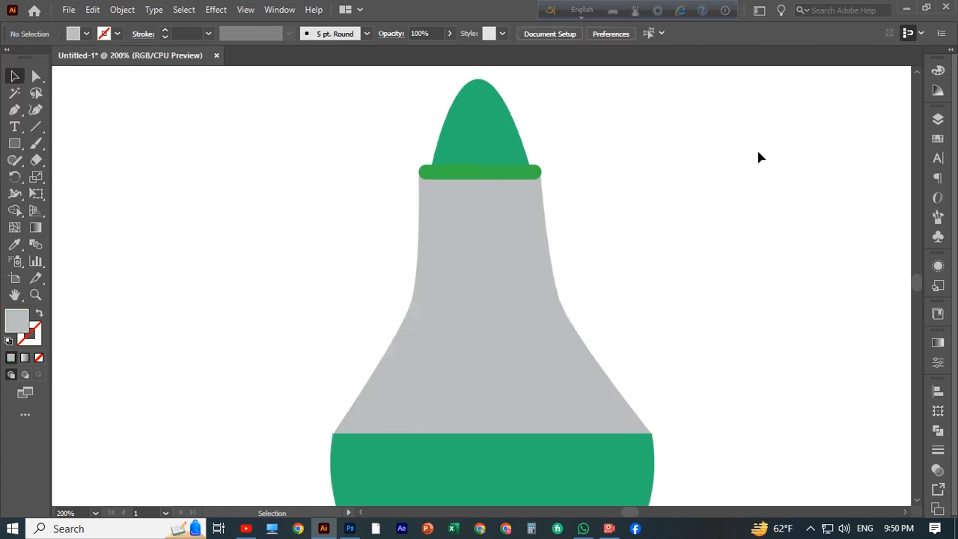
Step: Fill the dome cap with the white-to-black linear gradient swatch
scroll(745, 144, up, 2)
click(508, 178)
click(86, 34)
click(117, 98)
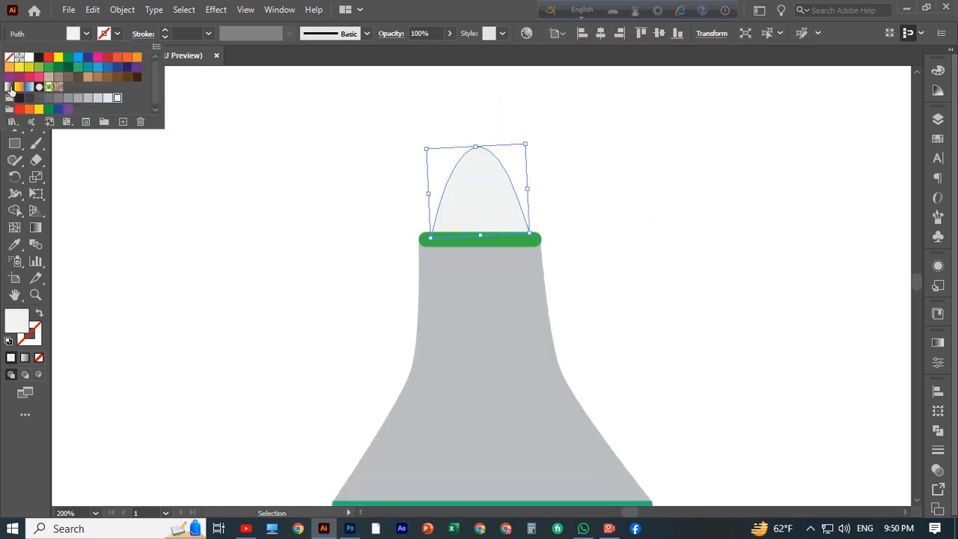
click(9, 88)
click(251, 124)
Step: Make the band's top corners rounded and its bottom corners square
scroll(251, 124, down, 1)
scroll(250, 124, up, 2)
key(ctrl+minus)
key(ctrl+minus)
key(ctrl+minus)
key(ctrl+minus)
key(ctrl+plus)
key(ctrl+plus)
key(ctrl+plus)
key(ctrl+plus)
key(ctrl+plus)
key(ctrl+plus)
key(ctrl+plus)
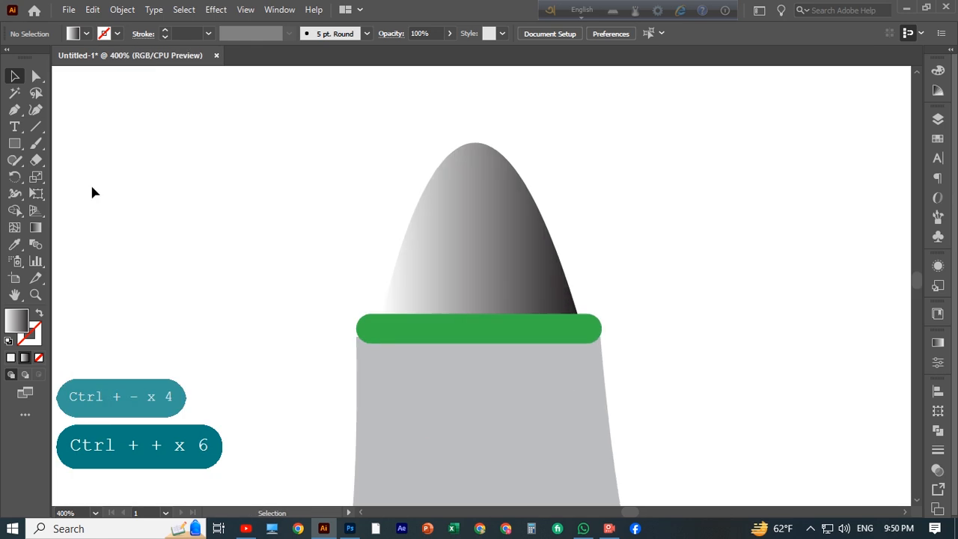
click(317, 350)
drag(316, 347, 322, 355)
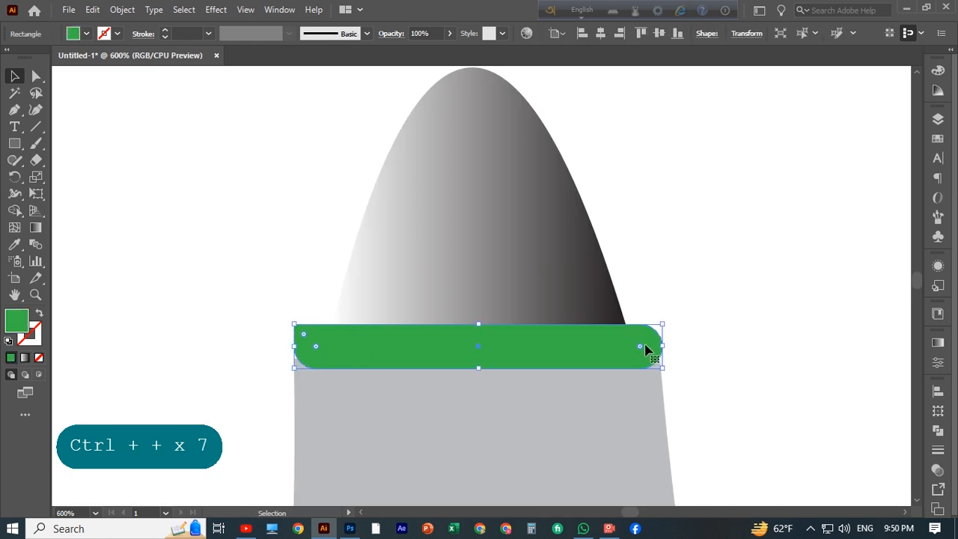
drag(645, 350, 714, 345)
drag(653, 359, 662, 367)
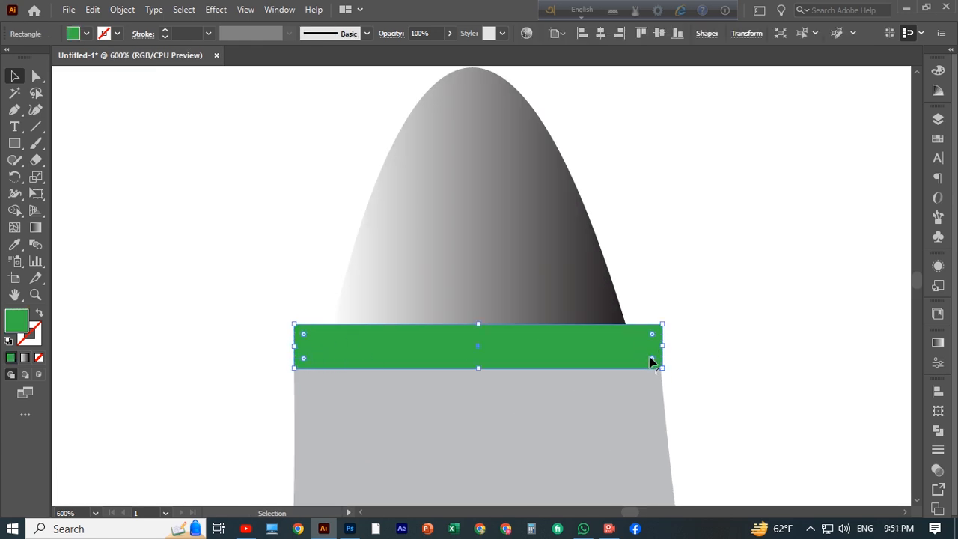
click(717, 303)
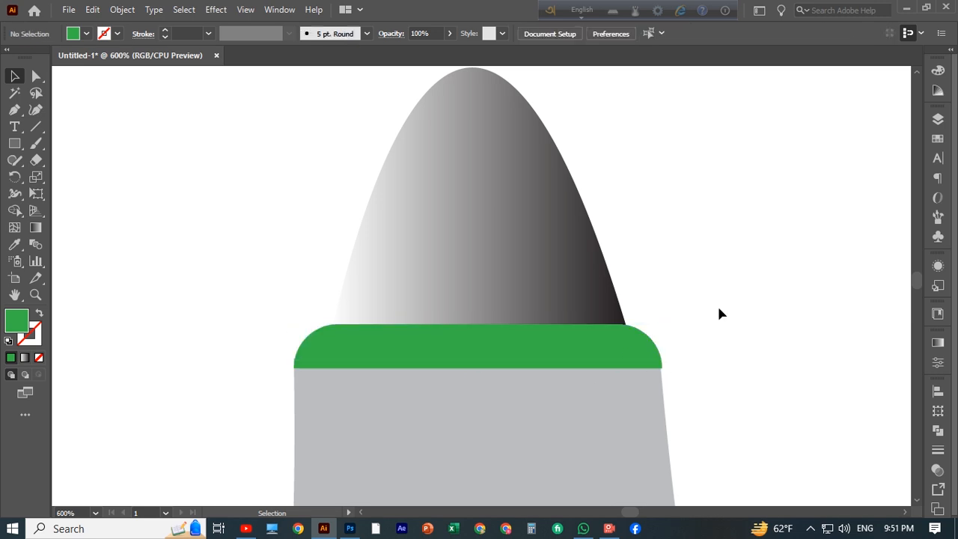
Step: Replace the dome cap's gradient with a solid medium gray fill
click(528, 246)
click(937, 342)
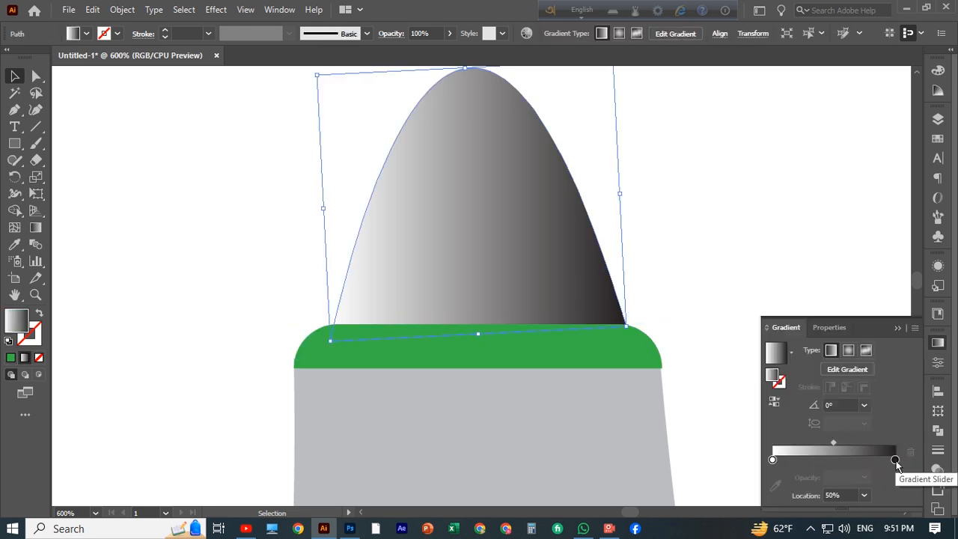
click(86, 33)
click(69, 86)
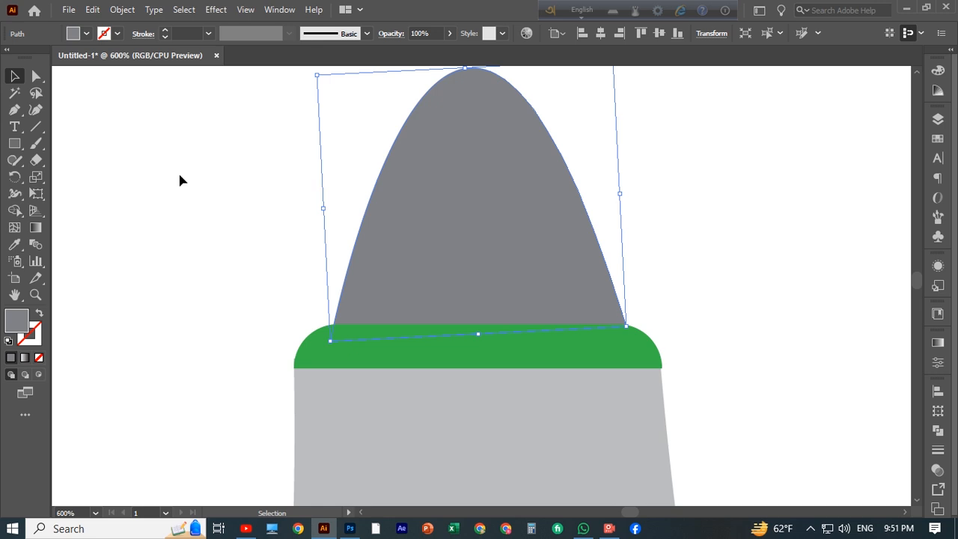
click(937, 343)
click(902, 337)
Step: Draw a small flat ellipse at the tip of the dome cap and nudge it up
right_click(16, 144)
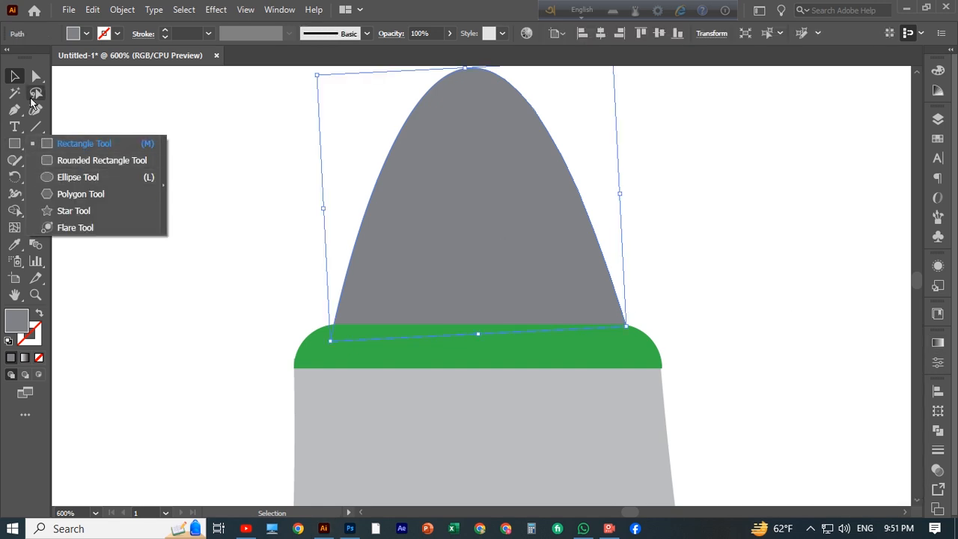
key(p)
scroll(410, 159, up, 1)
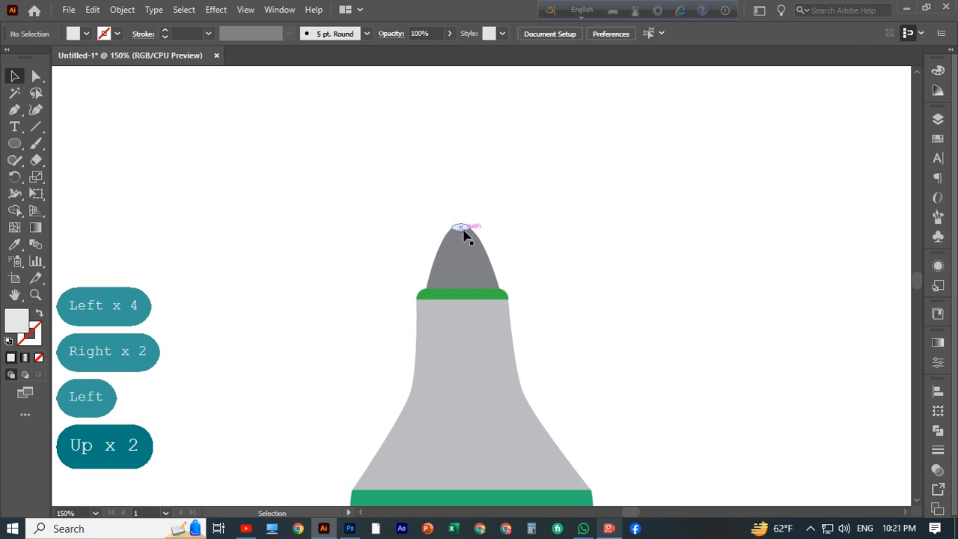
key(ctrl+plus)
key(ctrl+plus)
key(ctrl+plus)
click(425, 244)
drag(424, 235, 426, 239)
click(445, 226)
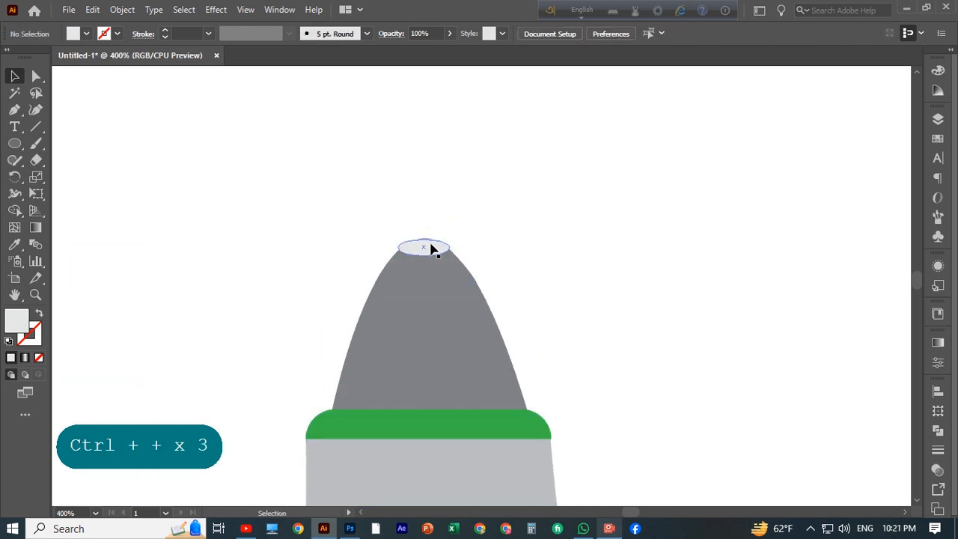
click(429, 246)
key(ctrl+plus)
key(Up)
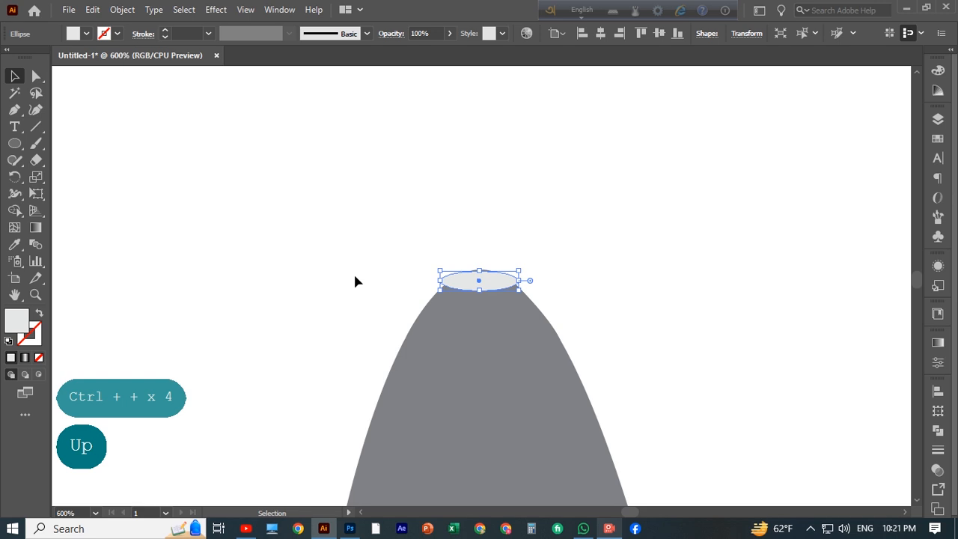
Step: Give the tip ellipse a two-stop radial gradient and widen its spread with the Gradient tool
click(353, 272)
click(485, 283)
click(937, 343)
click(821, 442)
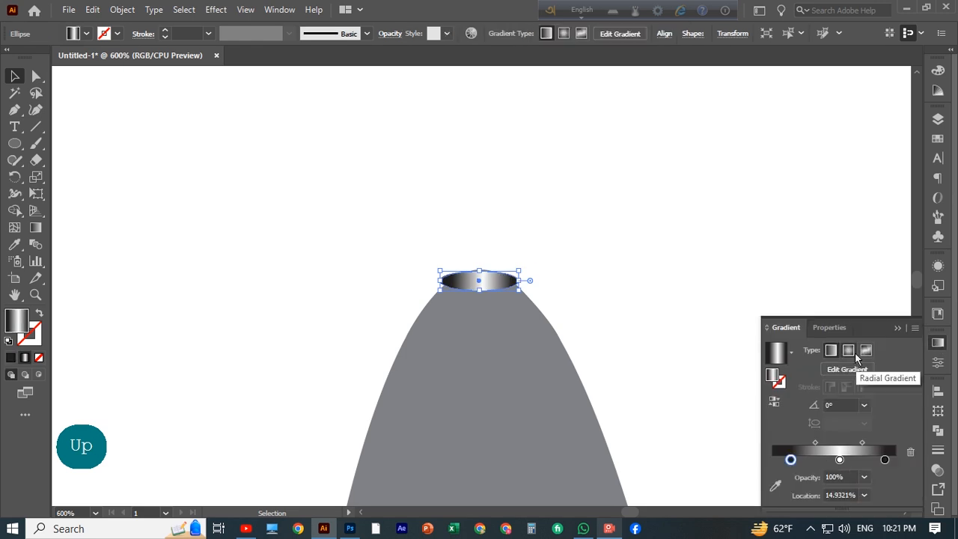
click(847, 350)
click(911, 452)
drag(839, 459, 735, 470)
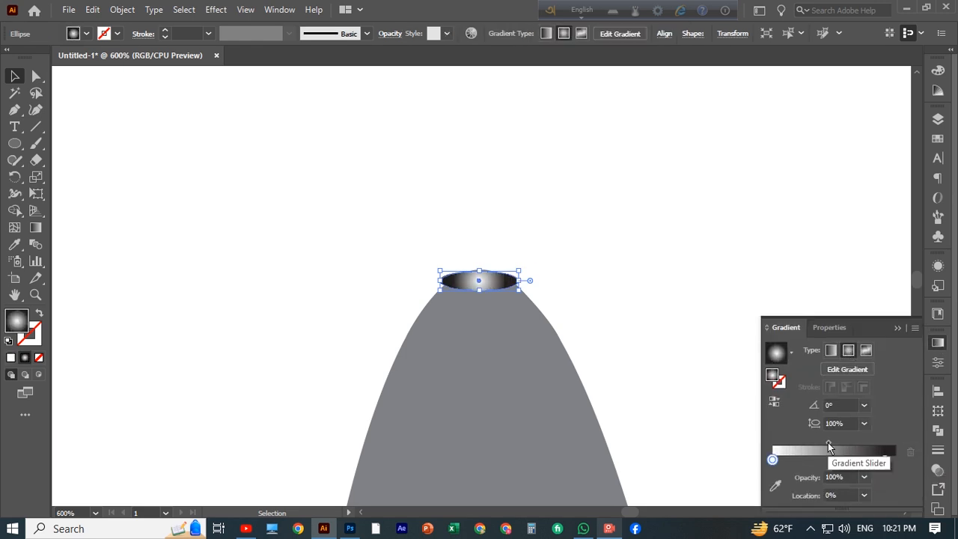
drag(829, 443, 808, 444)
click(35, 228)
drag(445, 280, 394, 284)
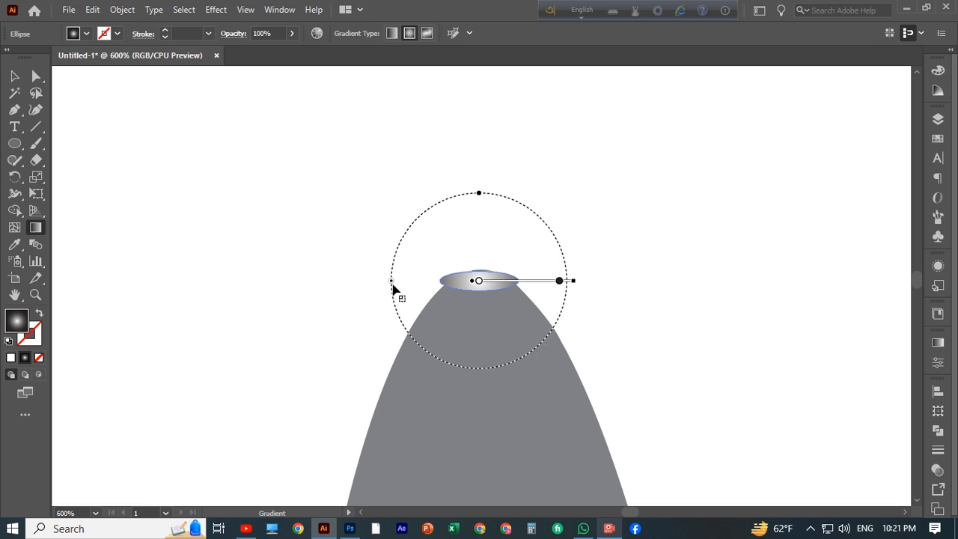
Step: With Shape Builder, remove the part of the tip ellipse that sticks out above the dome
key(v)
click(359, 224)
drag(364, 233, 528, 330)
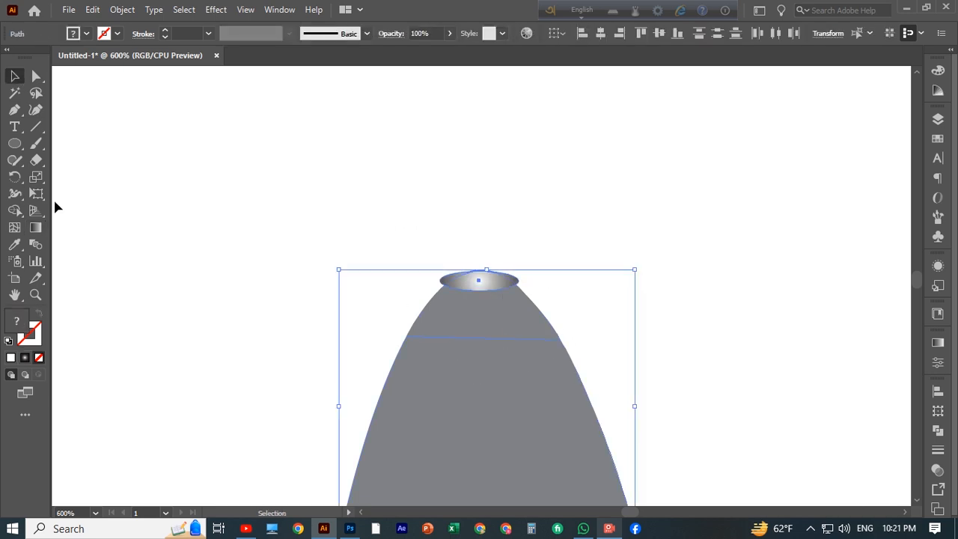
click(17, 211)
alt+click(444, 278)
click(15, 76)
click(202, 246)
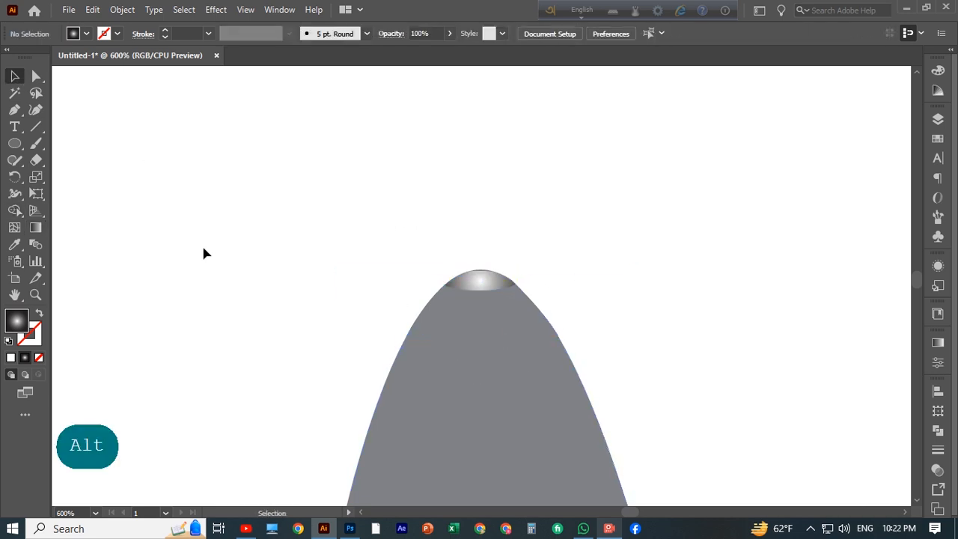
drag(202, 245, 665, 330)
key(ctrl+plus)
key(ctrl+plus)
click(14, 210)
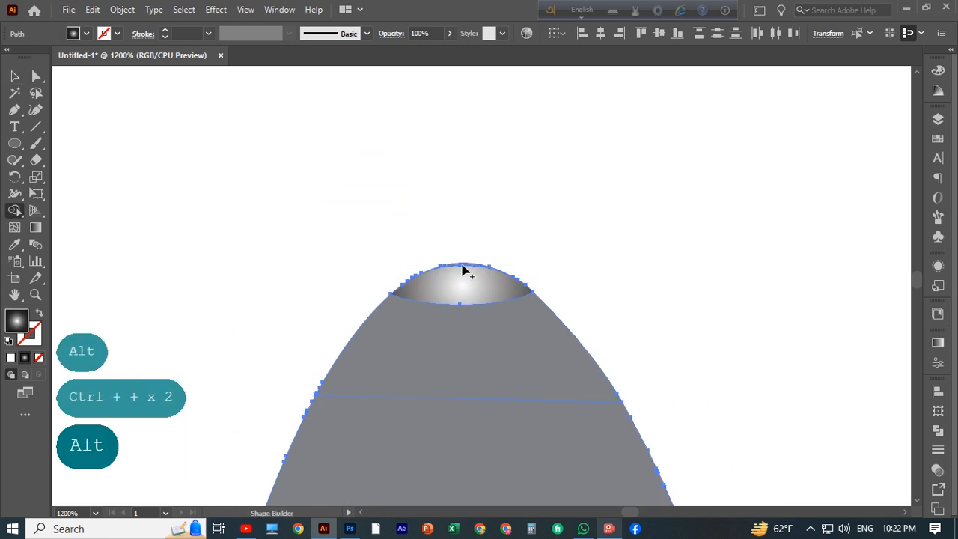
alt+click(460, 264)
click(13, 76)
click(214, 239)
Step: Draw a gray ellipse in the empty area beside the bulb
key(ctrl+minus)
key(ctrl+minus)
key(ctrl+minus)
key(ctrl+minus)
key(ctrl+minus)
key(ctrl+minus)
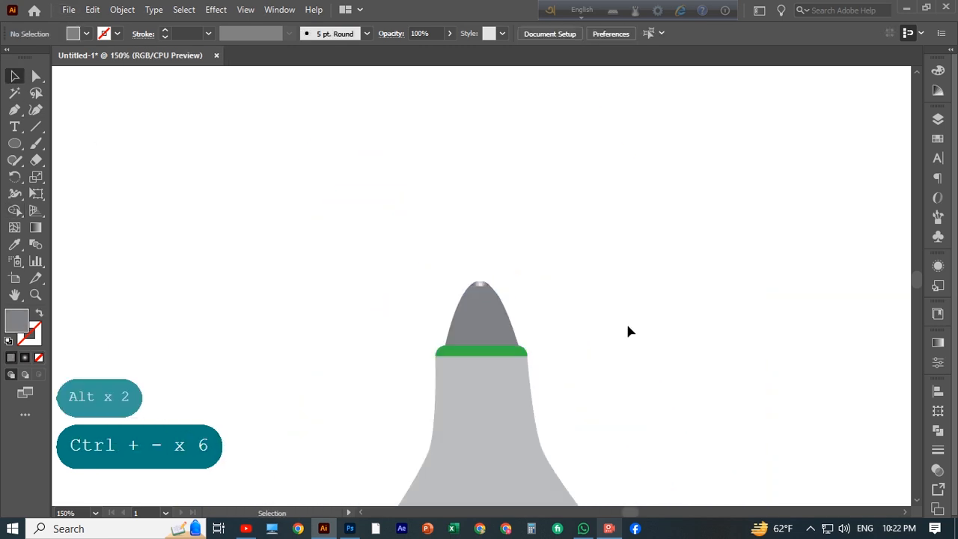
scroll(634, 281, down, 1)
key(ctrl+plus)
key(ctrl+plus)
drag(14, 143, 60, 176)
mouse_move(178, 149)
mouse_down()
mouse_move(306, 267)
mouse_move(318, 260)
mouse_up()
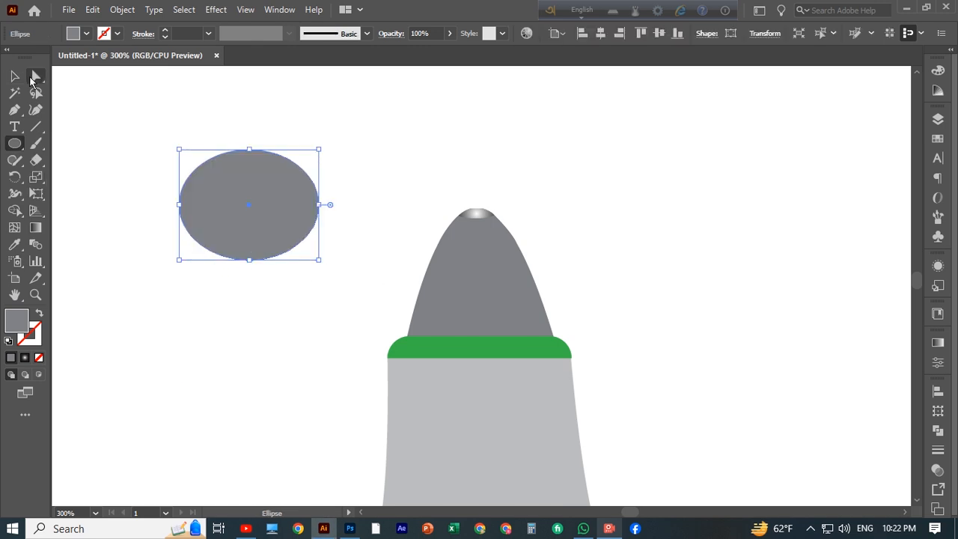
Step: Reshape the ellipse into a thin curved crescent strip
click(15, 76)
drag(287, 192, 282, 226)
drag(310, 239, 357, 241)
drag(260, 231, 241, 209)
click(125, 123)
mouse_move(125, 122)
mouse_down()
mouse_move(299, 229)
mouse_move(379, 187)
mouse_up()
click(15, 210)
click(15, 77)
drag(157, 157, 389, 225)
drag(319, 175, 308, 168)
Step: Move the crescent onto the upper dome and enlarge it slightly
drag(275, 169, 483, 257)
click(606, 251)
click(492, 254)
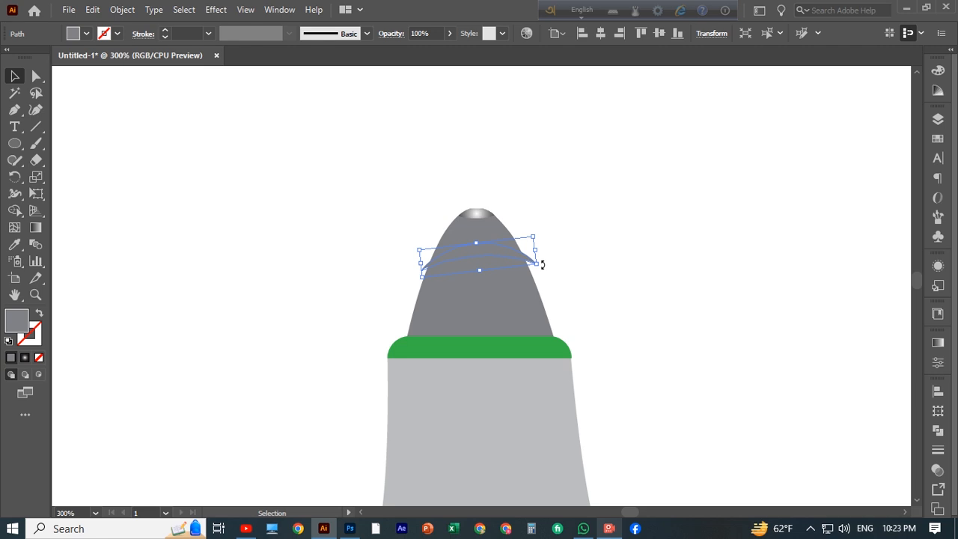
drag(539, 264, 541, 270)
click(607, 265)
click(491, 253)
Step: Edit the crescent's radial gradient to dark outer stops with a white stop in the middle
click(937, 342)
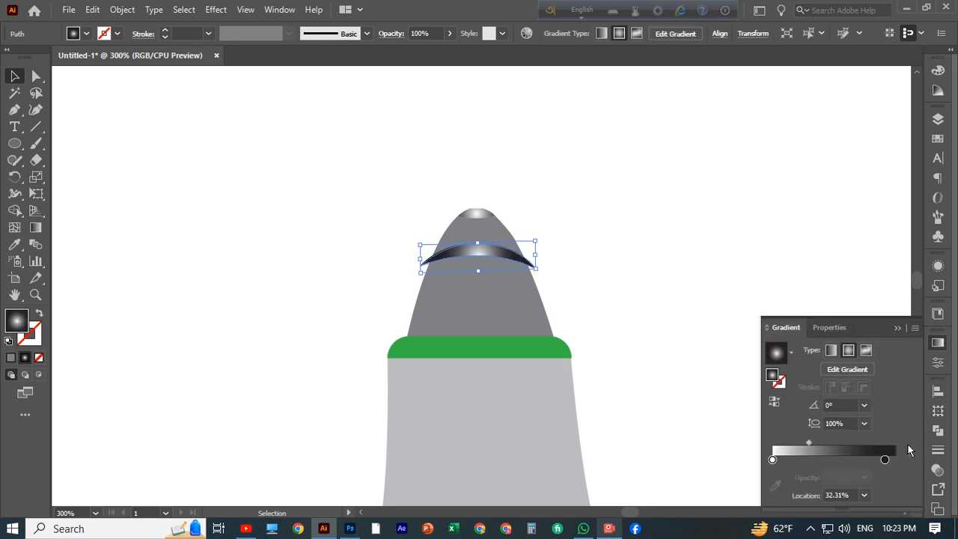
drag(884, 460, 902, 469)
drag(772, 460, 835, 461)
mouse_move(895, 460)
mouse_down()
mouse_move(772, 459)
mouse_move(896, 460)
mouse_up()
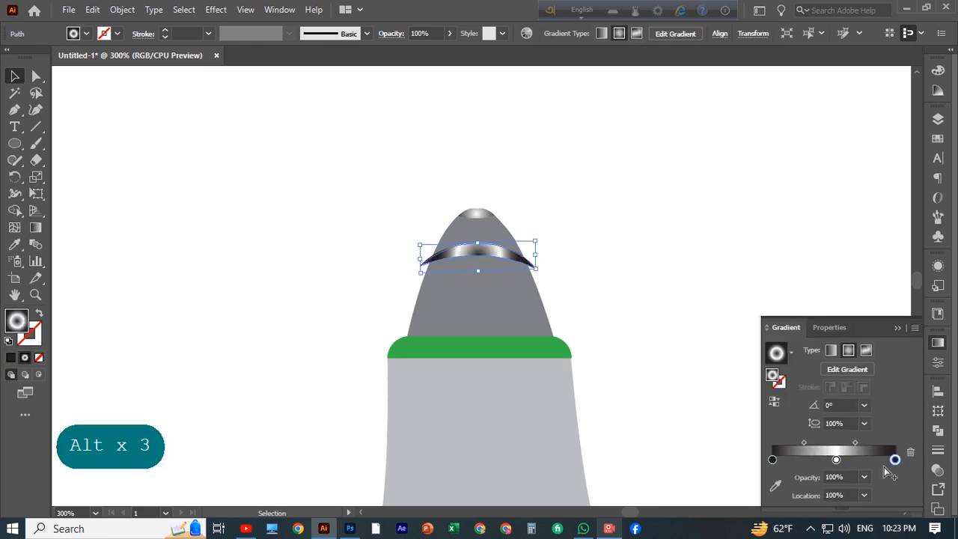
Step: Adjust the crescent's gradient direction with the Gradient tool
click(35, 227)
mouse_move(475, 226)
mouse_down()
mouse_move(480, 281)
mouse_move(476, 216)
mouse_move(475, 226)
mouse_up()
click(938, 343)
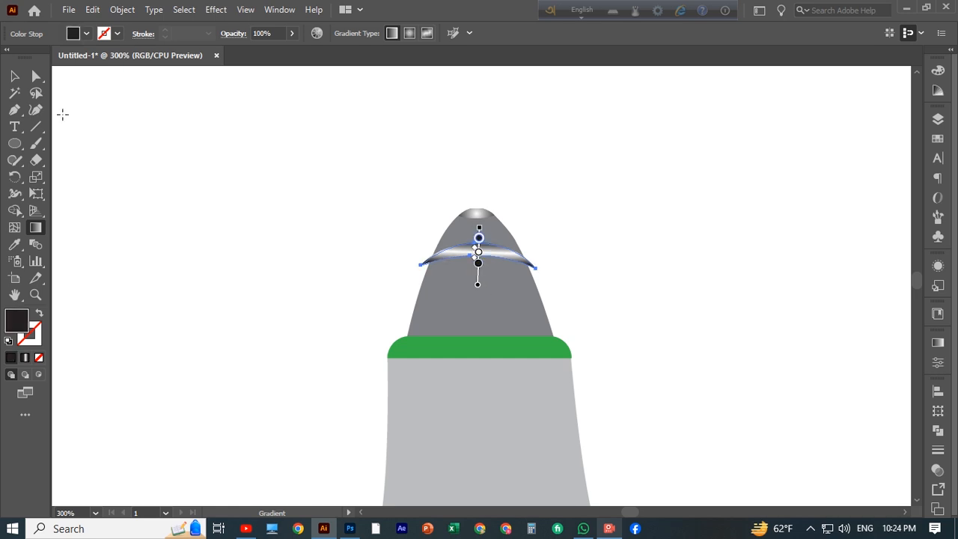
Step: Duplicate the crescent twice, spacing the copies evenly down the dome
key(v)
click(183, 270)
click(481, 256)
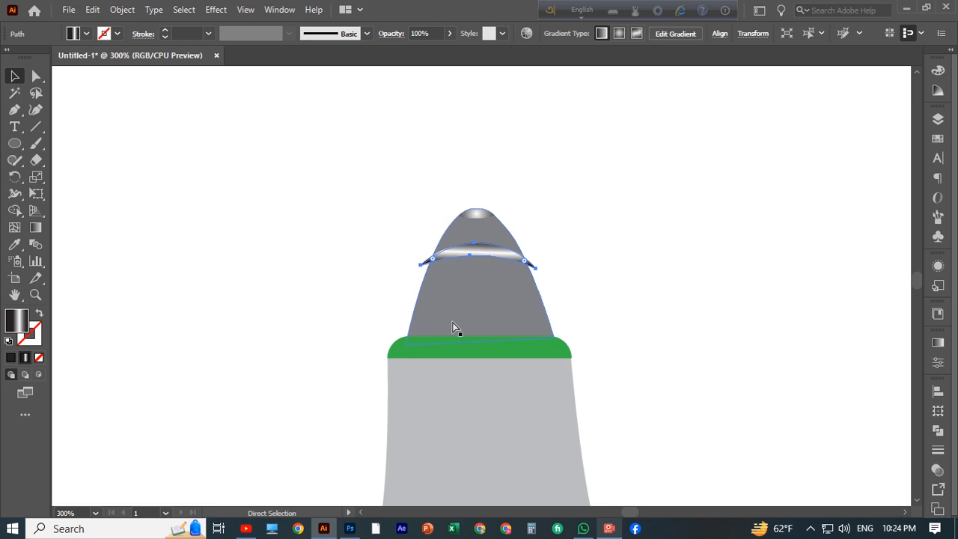
key(ctrl+j)
click(613, 293)
click(619, 289)
drag(494, 255, 484, 310)
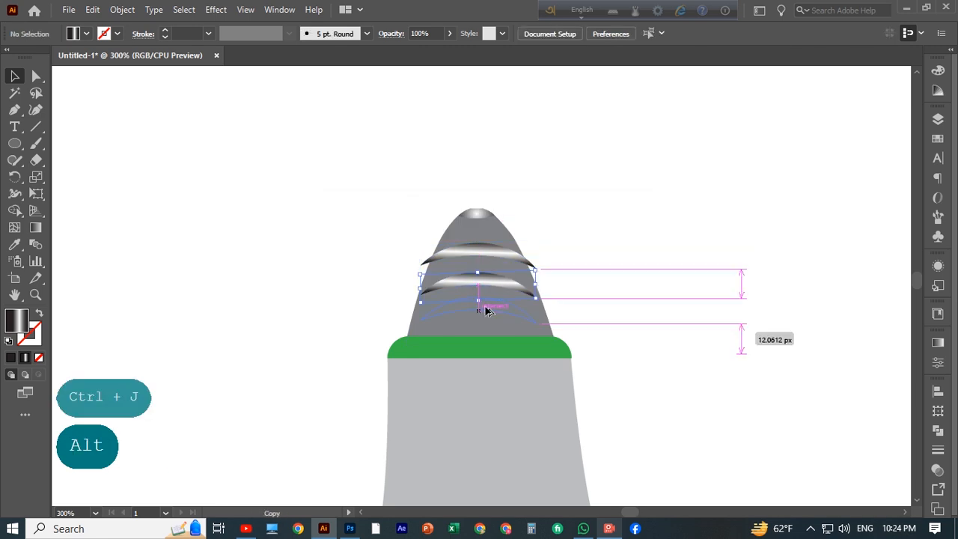
click(656, 228)
Step: Select all three crescents and stretch them wider past the dome's sides
key(ctrl+minus)
key(ctrl+minus)
key(ctrl+minus)
key(ctrl+minus)
key(ctrl+plus)
key(ctrl+plus)
key(ctrl+plus)
key(ctrl+plus)
key(ctrl+plus)
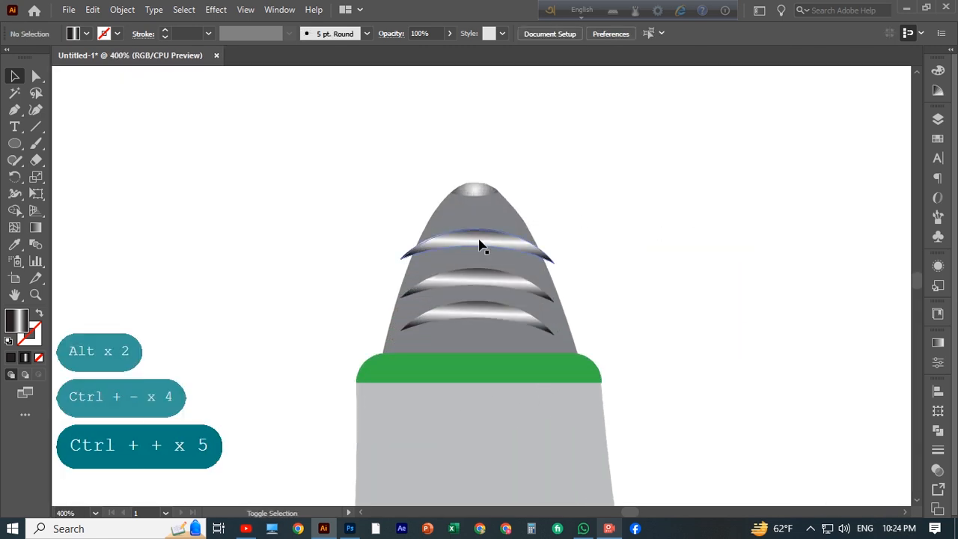
shift+click(479, 242)
shift+click(485, 281)
shift+click(493, 320)
drag(554, 284, 571, 284)
drag(400, 286, 373, 288)
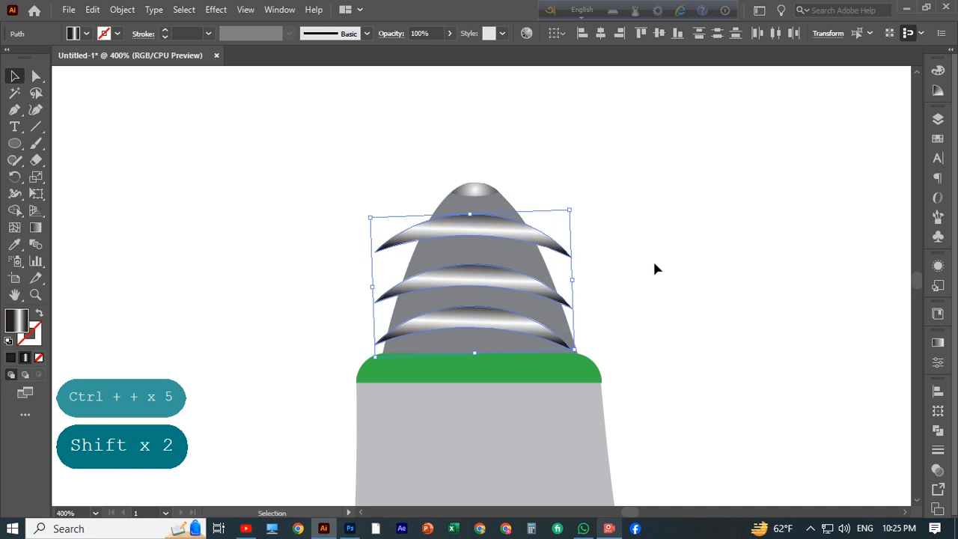
drag(573, 277, 585, 277)
drag(475, 210, 475, 219)
click(396, 230)
Step: Trim the crescents' ends that overhang the dome cap with the Shape Builder tool
drag(287, 178, 592, 346)
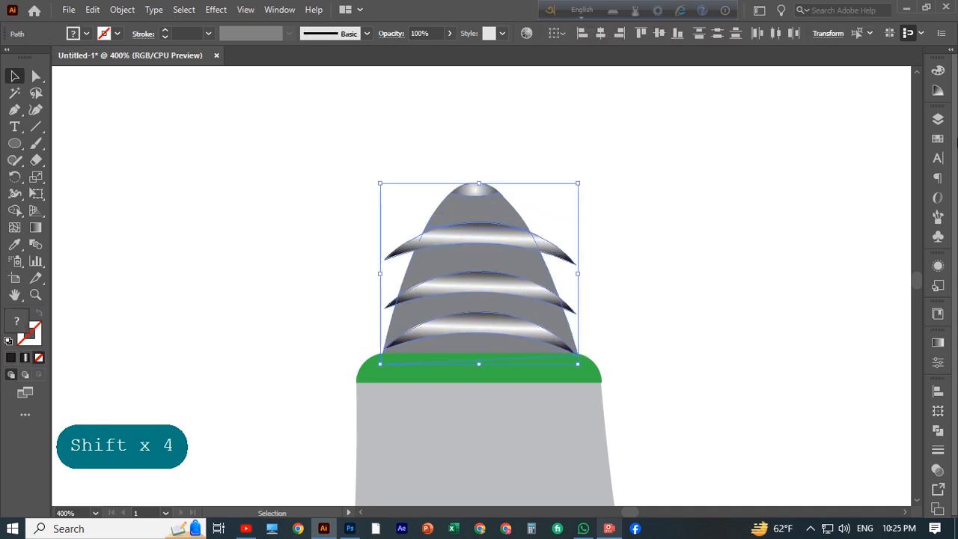
key(shift+m)
alt+click(547, 244)
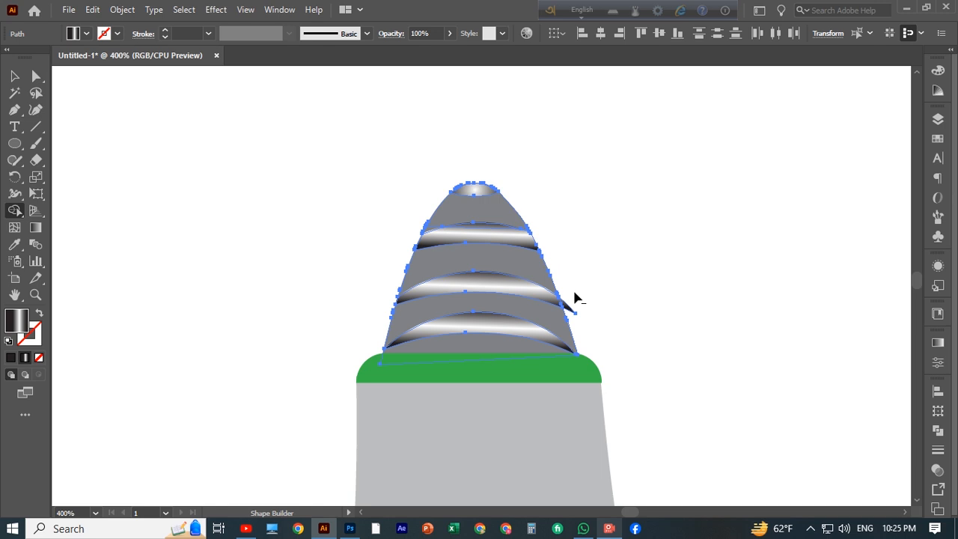
alt+click(568, 308)
key(v)
click(163, 229)
Step: Nudge the middle crescent slightly upward on the dome cap
key(ctrl+minus)
key(ctrl+minus)
key(ctrl+minus)
key(ctrl+minus)
key(ctrl+minus)
key(ctrl+minus)
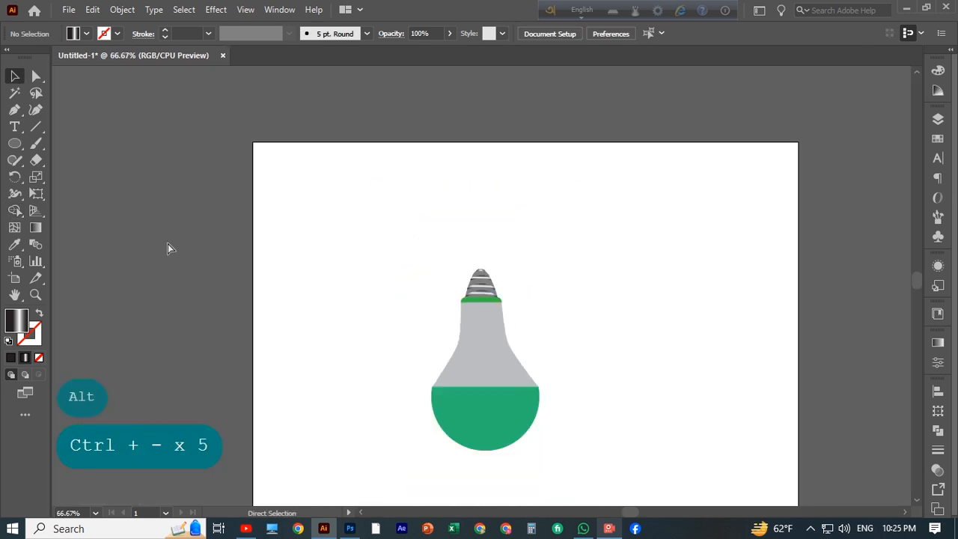
key(ctrl+plus)
key(ctrl+plus)
key(ctrl+plus)
key(ctrl+plus)
scroll(619, 360, up, 2)
click(480, 269)
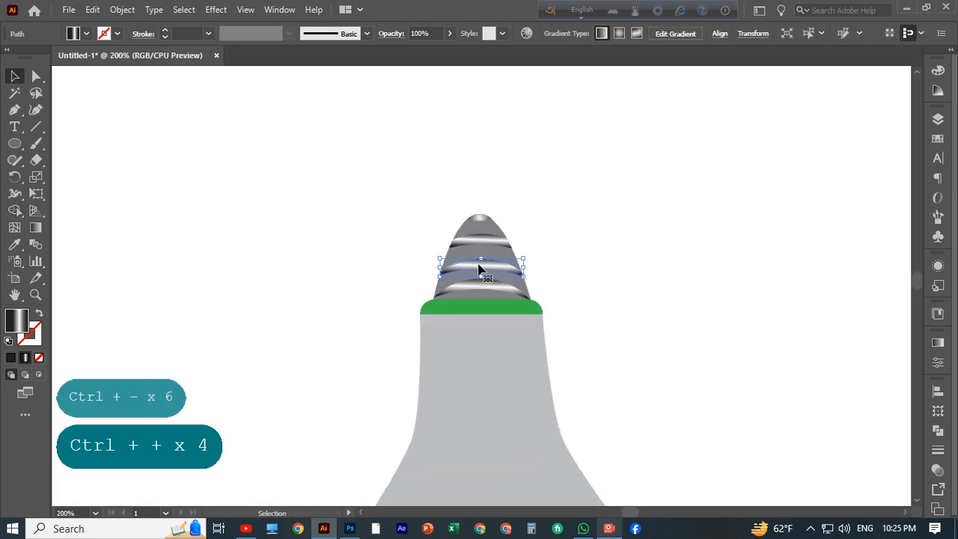
drag(480, 256, 479, 249)
click(591, 248)
Step: Delete the extra crescent across the middle of the dome cap
key(ctrl+plus)
key(ctrl+plus)
key(ctrl+plus)
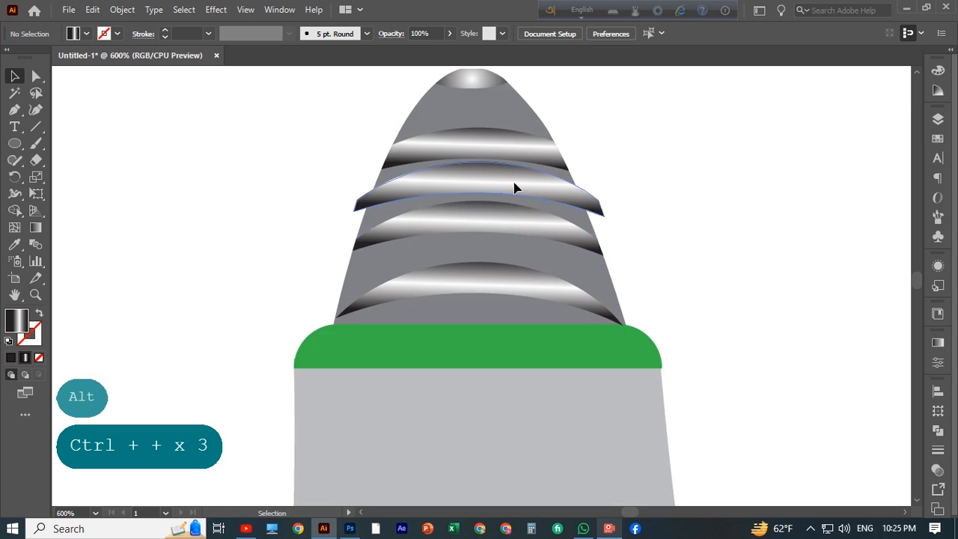
click(514, 183)
key(Delete)
Step: Nudge each of the three remaining crescents a few steps upward
drag(479, 153, 474, 142)
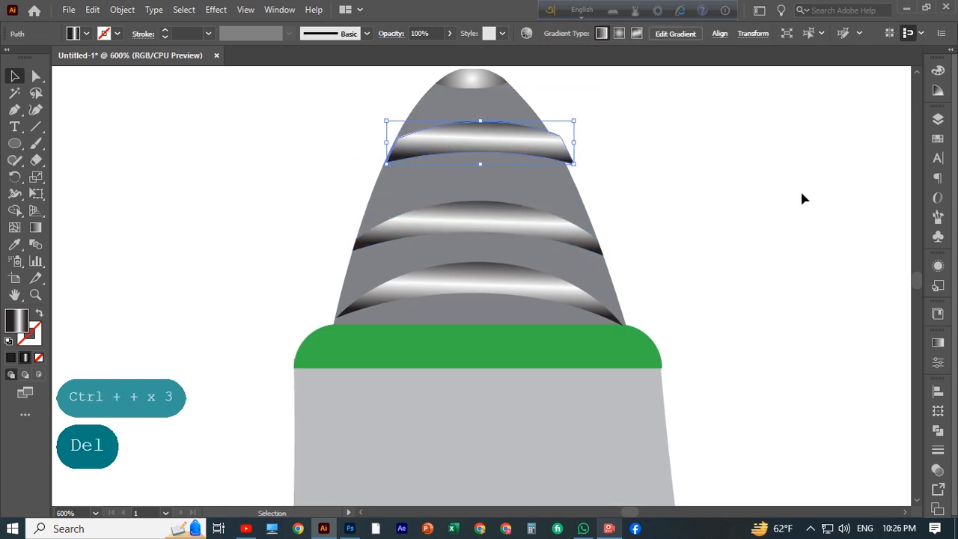
key(ctrl+z)
key(Up)
key(Up)
key(Up)
click(475, 151)
key(Up)
key(Up)
key(Up)
click(477, 201)
key(Up)
key(Up)
key(Up)
key(Up)
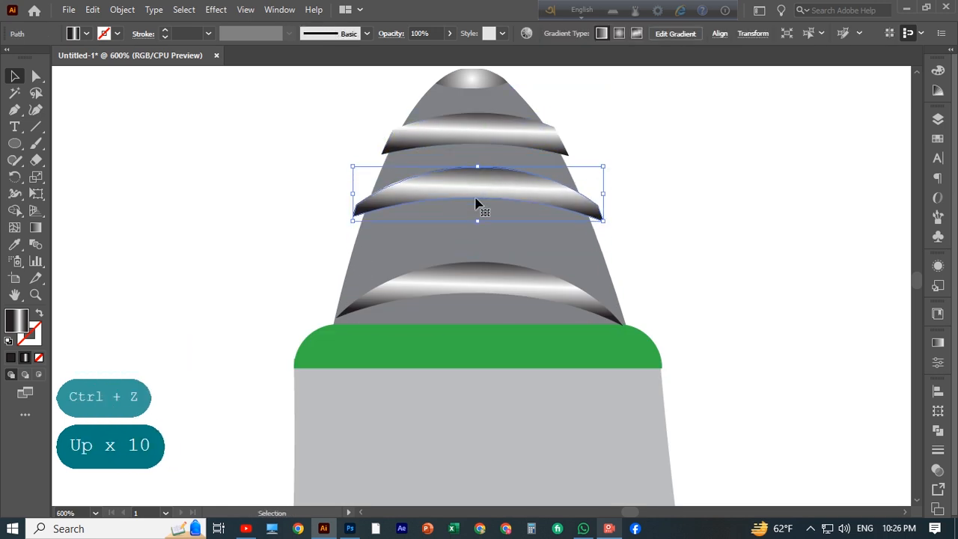
click(465, 272)
key(Up)
key(Up)
key(Up)
key(Up)
key(Up)
key(Up)
key(Up)
drag(479, 252, 479, 302)
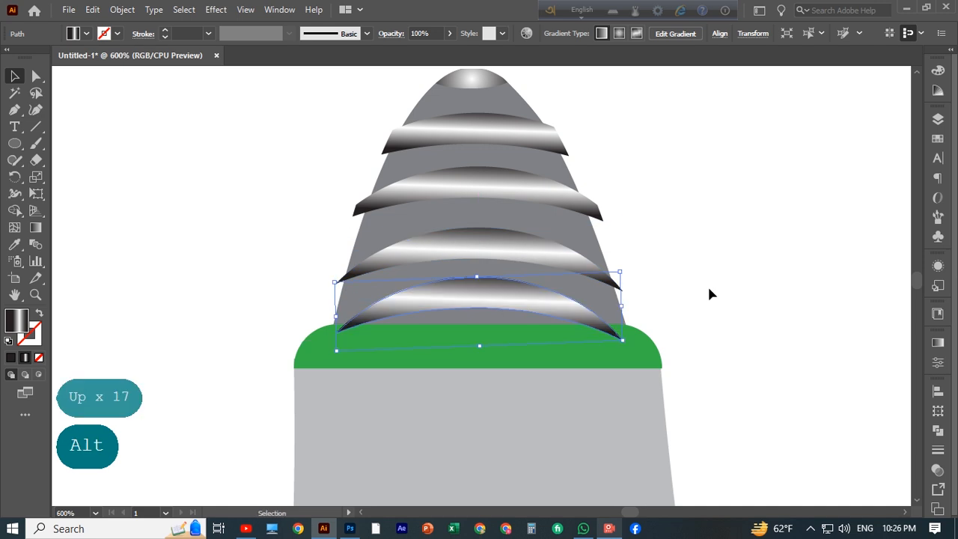
key(Down)
key(Delete)
Step: Trim the crescents' overhanging ends off the dome cap with the Shape Builder tool
drag(310, 120, 525, 270)
click(15, 210)
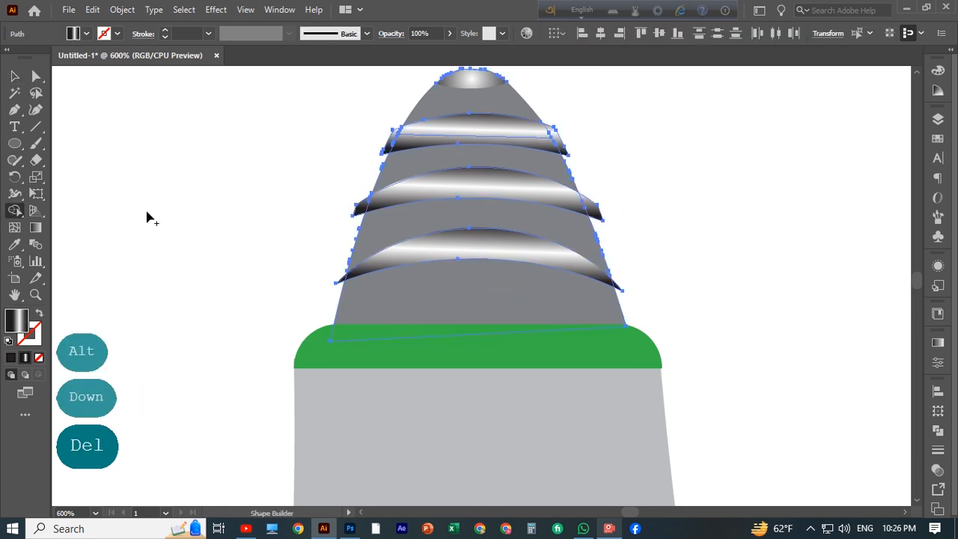
alt+click(360, 209)
alt+click(386, 142)
alt+click(560, 143)
alt+click(594, 209)
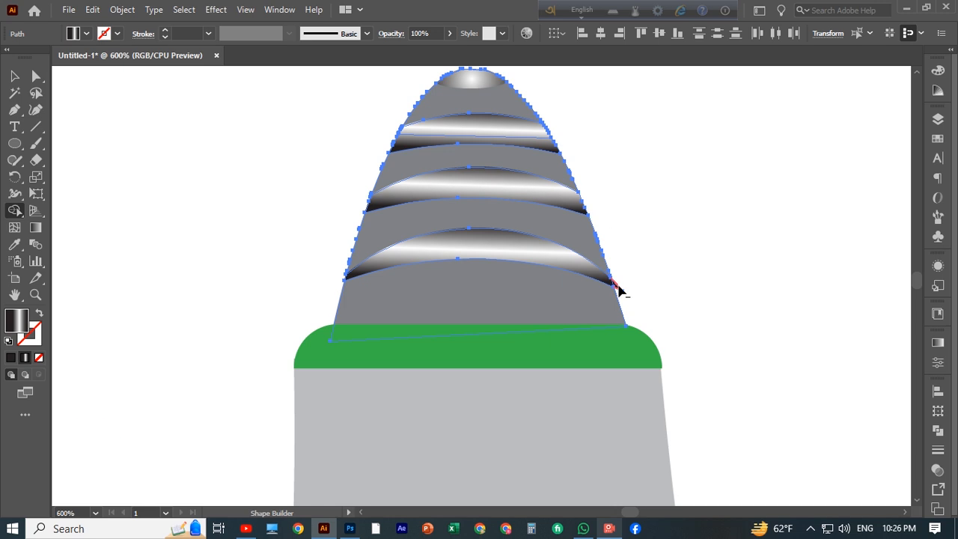
alt+click(617, 285)
click(15, 76)
click(149, 253)
Step: Apply a linear gradient to the gray neck and set a stop's opacity to 60%
key(ctrl+minus)
key(ctrl+minus)
key(ctrl+minus)
key(ctrl+minus)
key(ctrl+minus)
key(ctrl+minus)
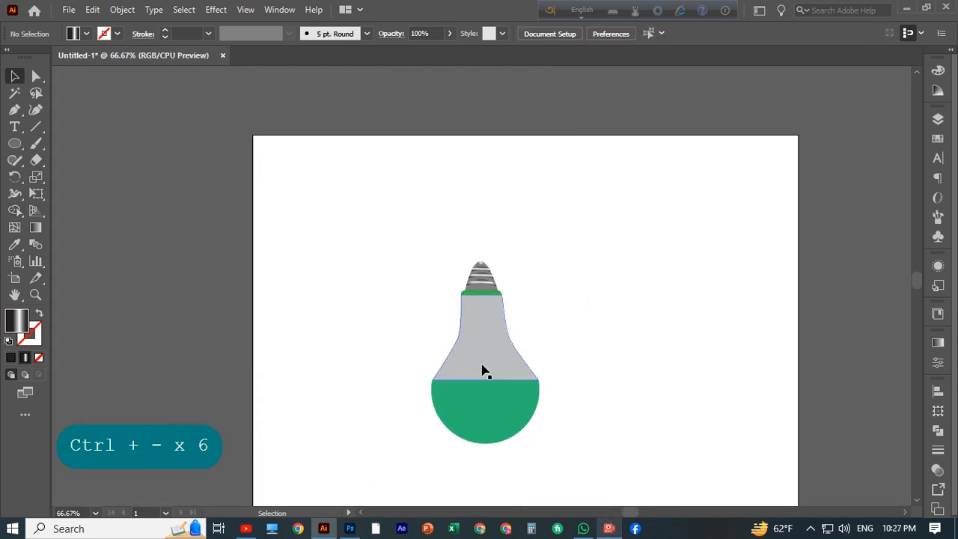
click(481, 364)
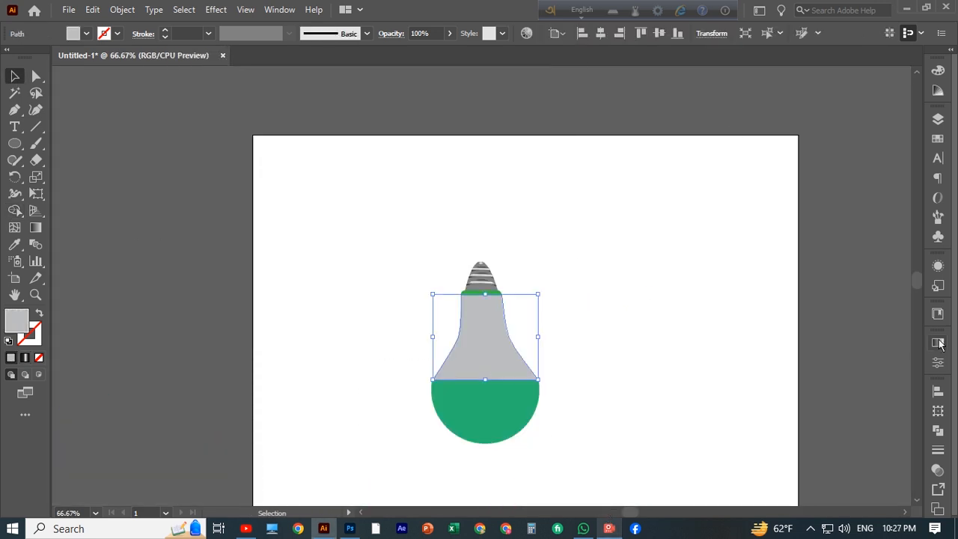
click(937, 343)
click(839, 450)
drag(812, 460, 769, 463)
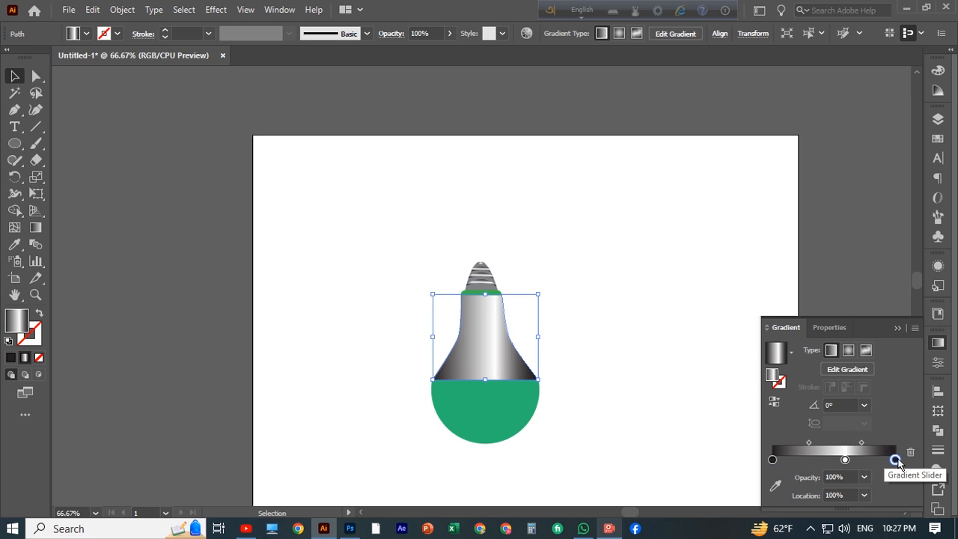
click(864, 478)
click(880, 416)
click(864, 477)
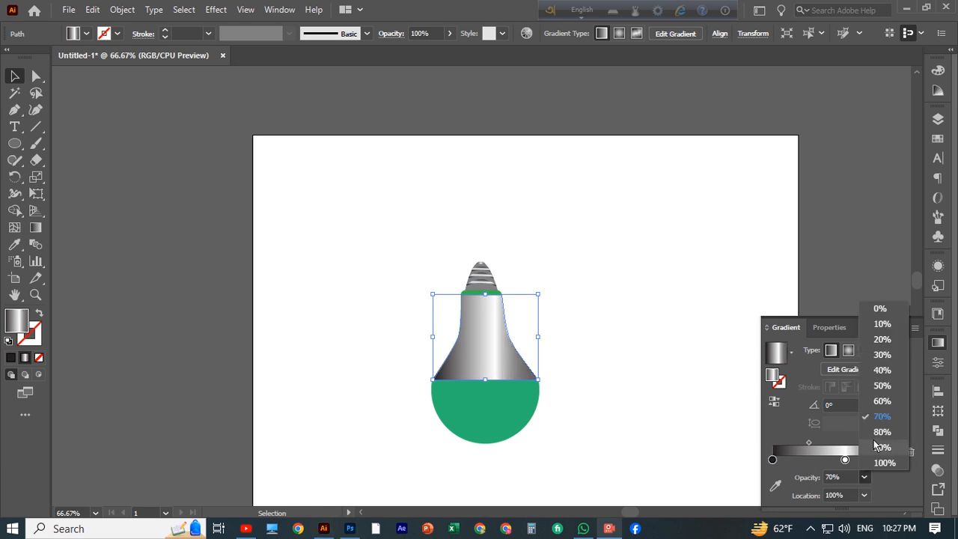
click(875, 401)
click(706, 404)
scroll(681, 399, down, 3)
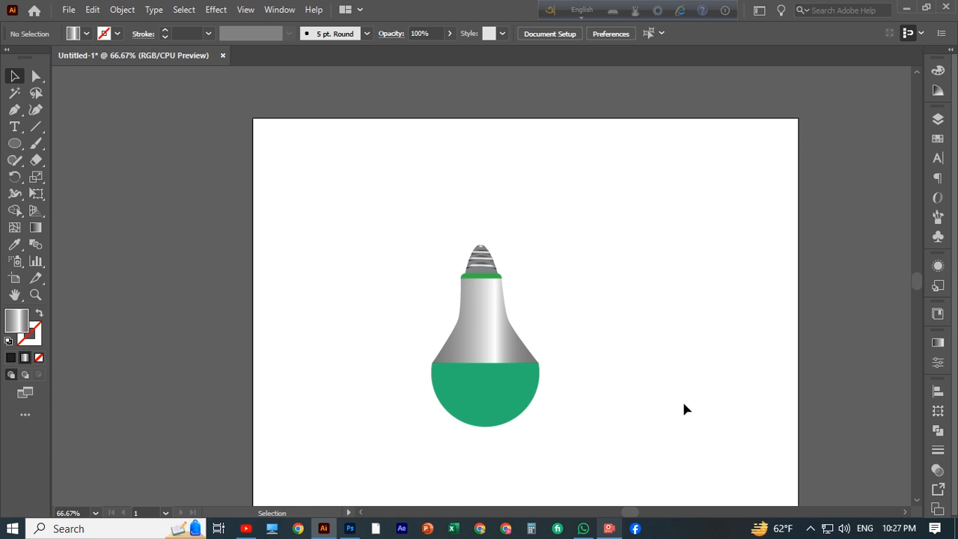
Step: Apply a gradient to the green lower dome with a yellow left stop and an orange right stop
click(485, 313)
click(938, 342)
click(843, 450)
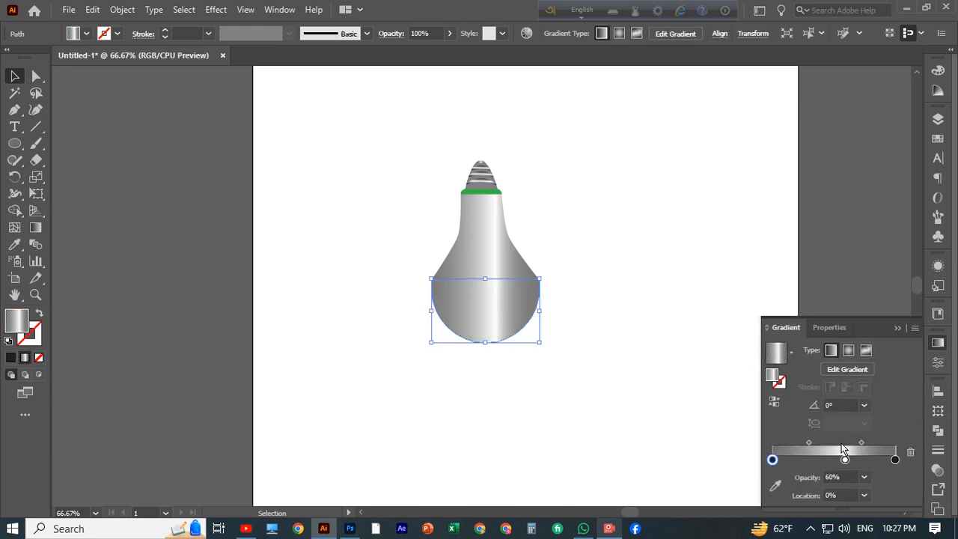
double_click(772, 460)
click(862, 303)
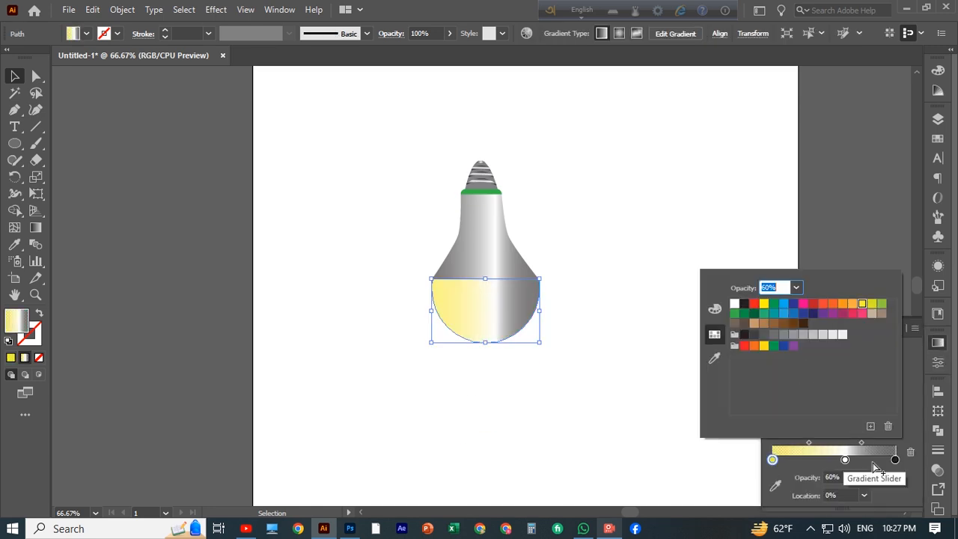
double_click(894, 460)
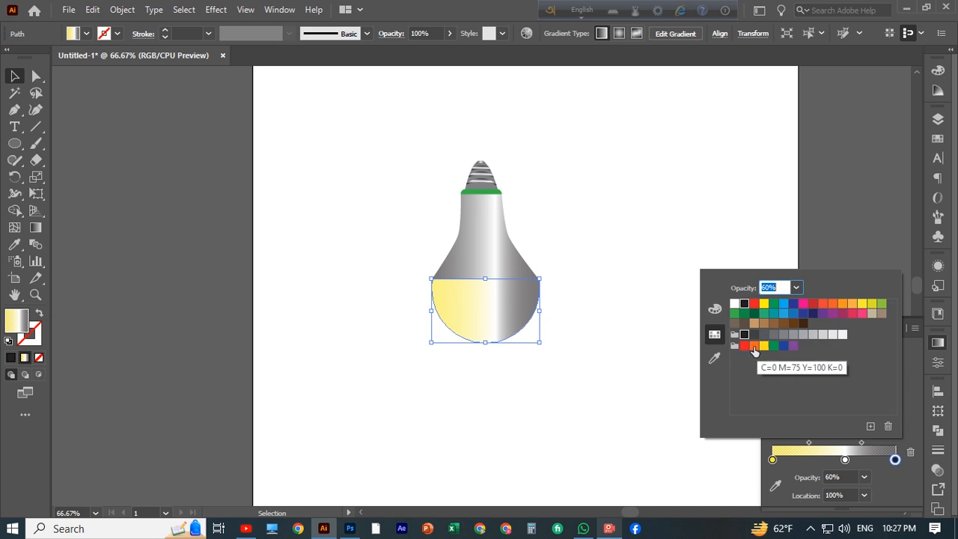
click(753, 344)
click(853, 305)
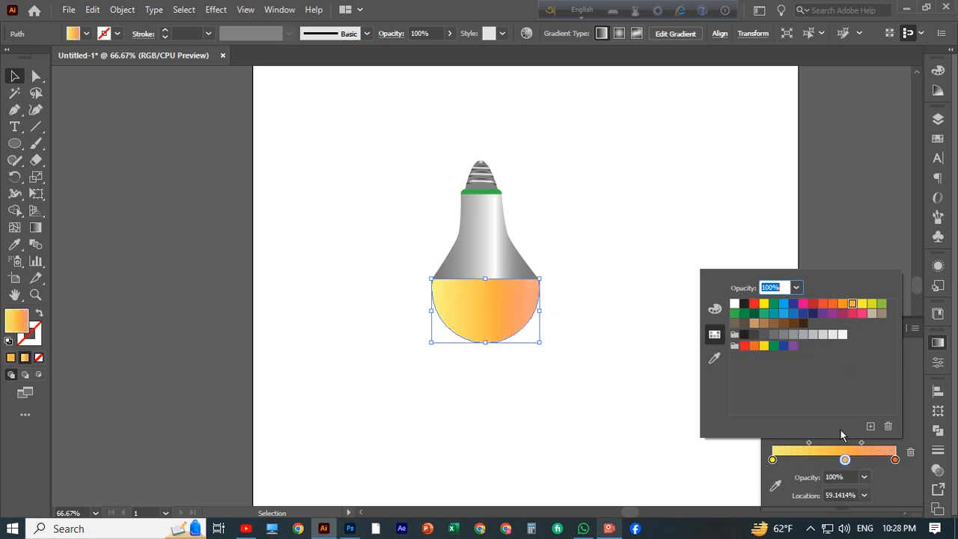
Step: Recolor the dome's gradient stops to yellow at 100% opacity, removing an extra stop
click(844, 458)
double_click(843, 460)
click(764, 303)
double_click(894, 459)
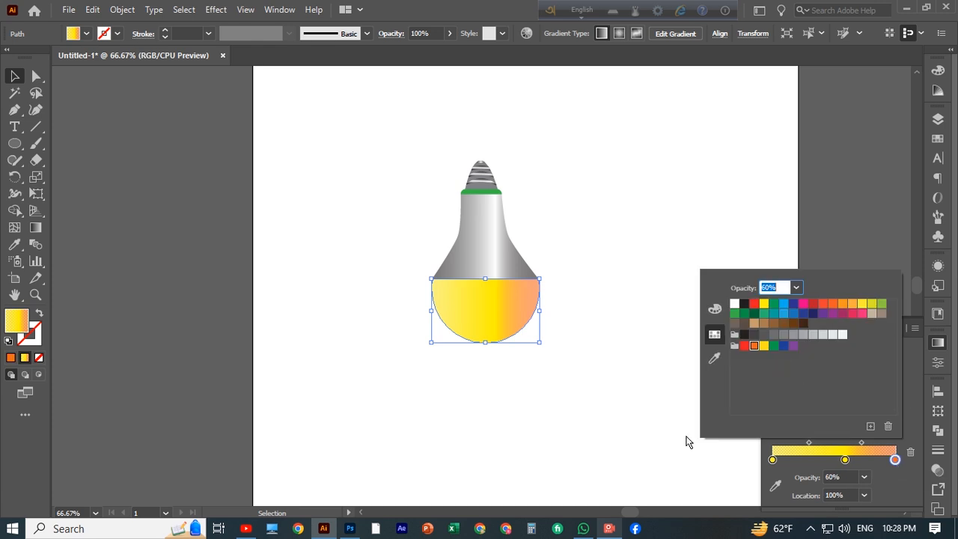
click(909, 453)
drag(773, 461, 841, 462)
click(894, 460)
click(864, 477)
click(884, 462)
drag(773, 461, 707, 433)
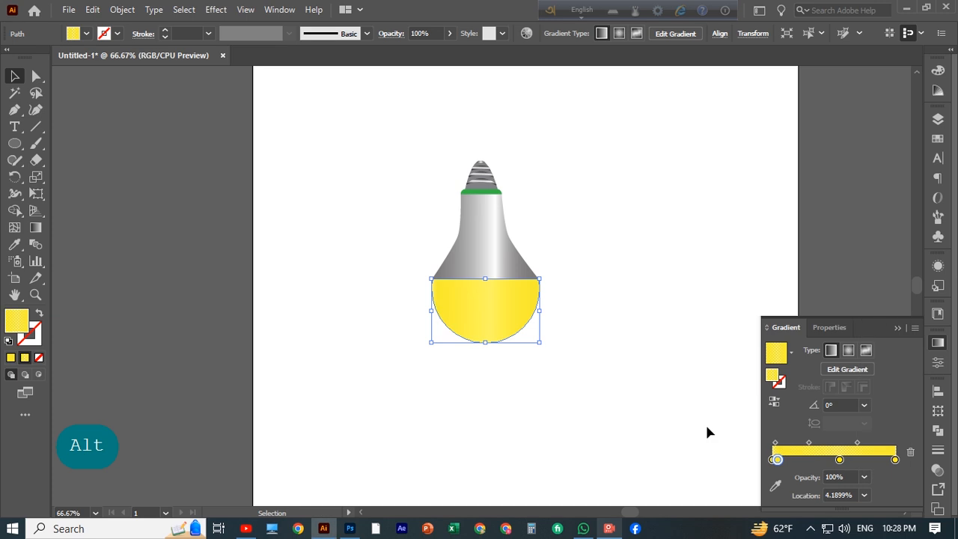
click(910, 452)
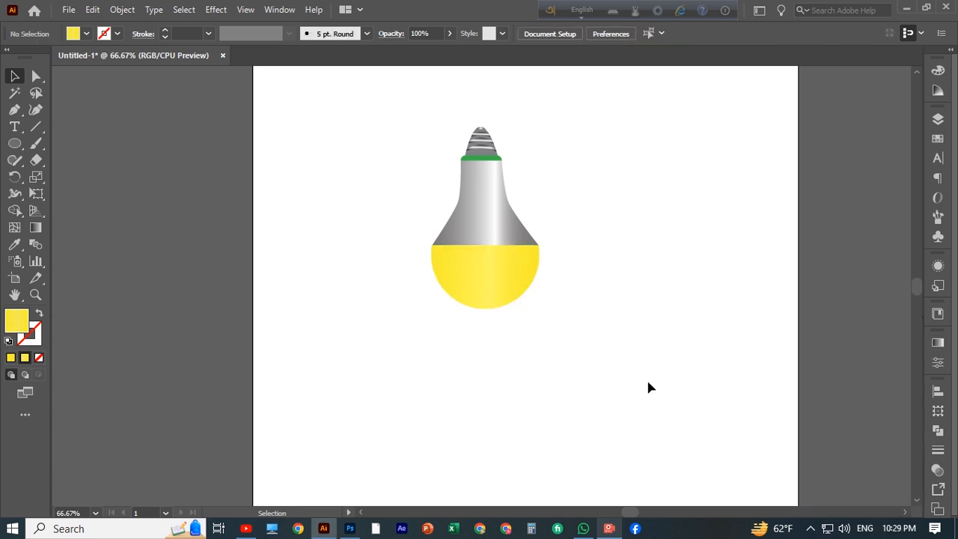
Step: Recolor the dome gradient's end stops, making the right end light orange
click(498, 309)
click(936, 343)
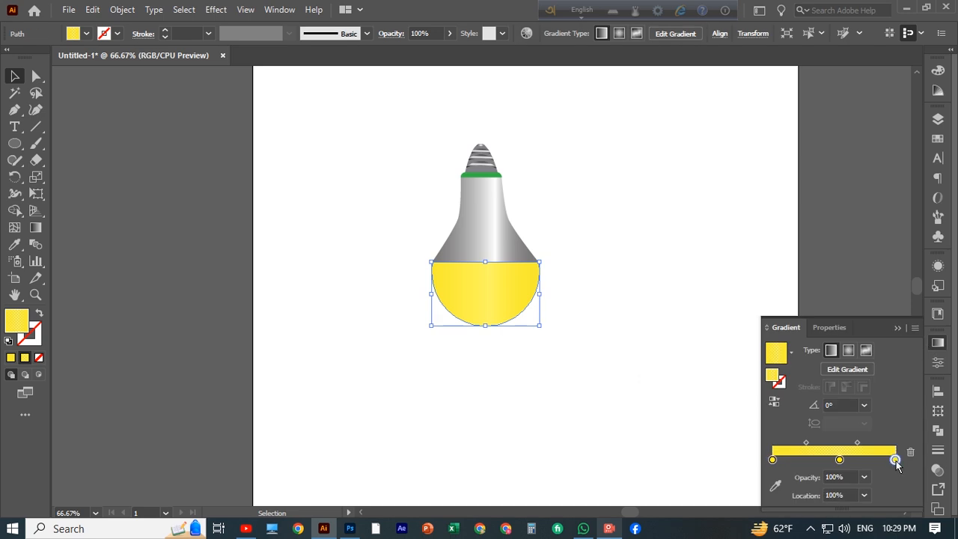
double_click(895, 460)
click(873, 306)
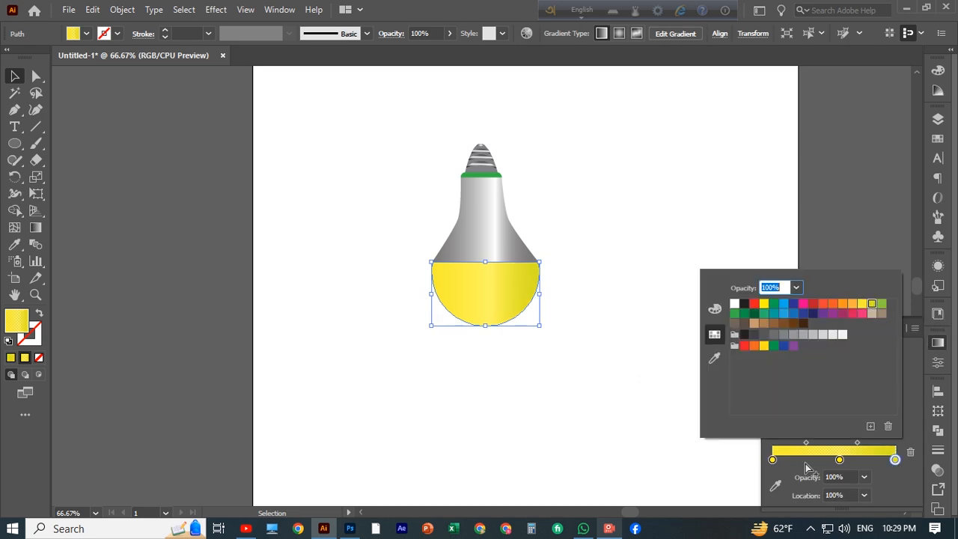
click(772, 460)
double_click(772, 459)
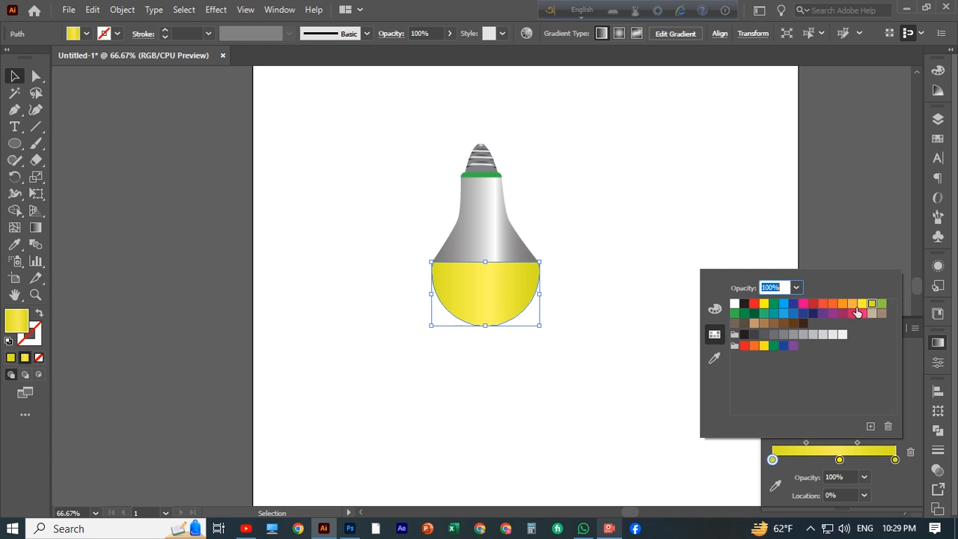
click(895, 459)
double_click(895, 459)
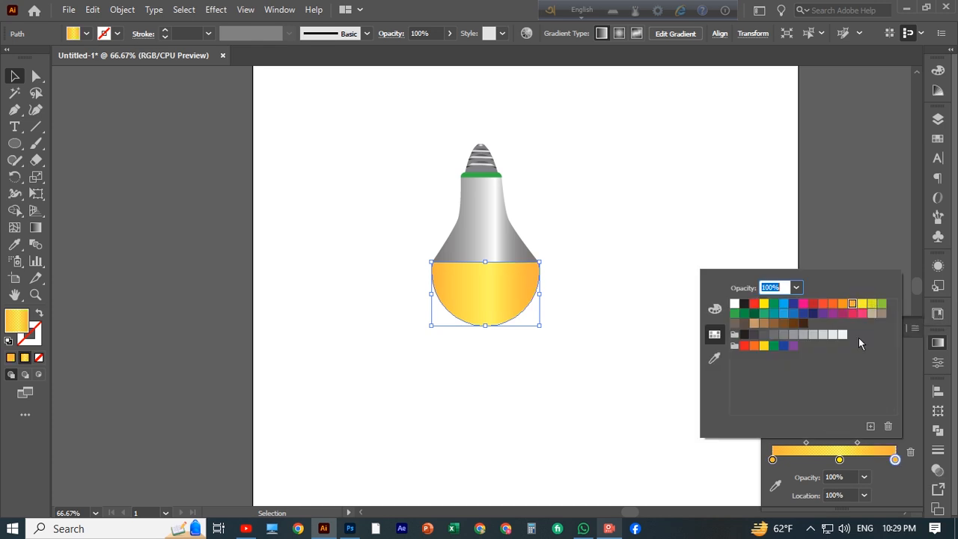
click(848, 248)
Step: Try a vertical gradient across the dome with the Gradient tool, undoing its stop adjustments
key(g)
drag(485, 373, 485, 232)
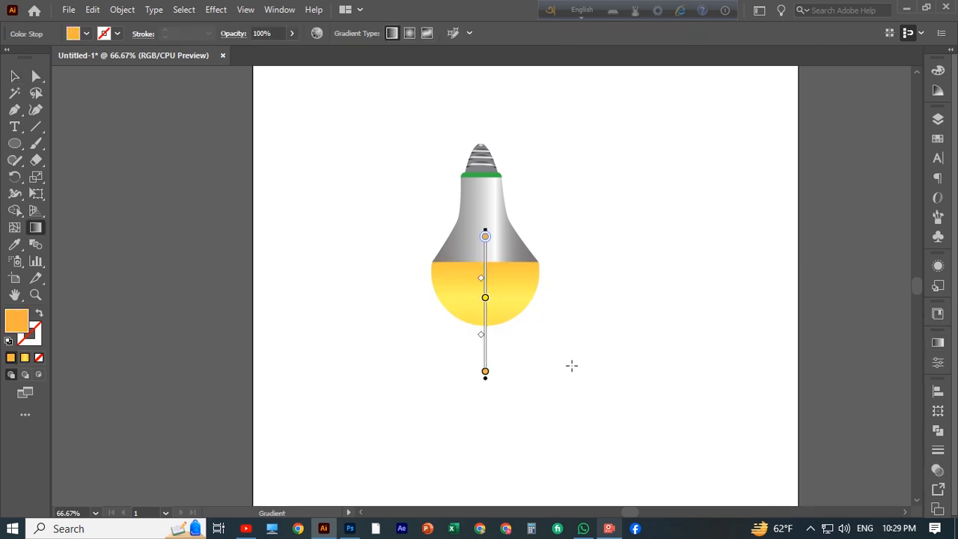
drag(487, 392, 486, 409)
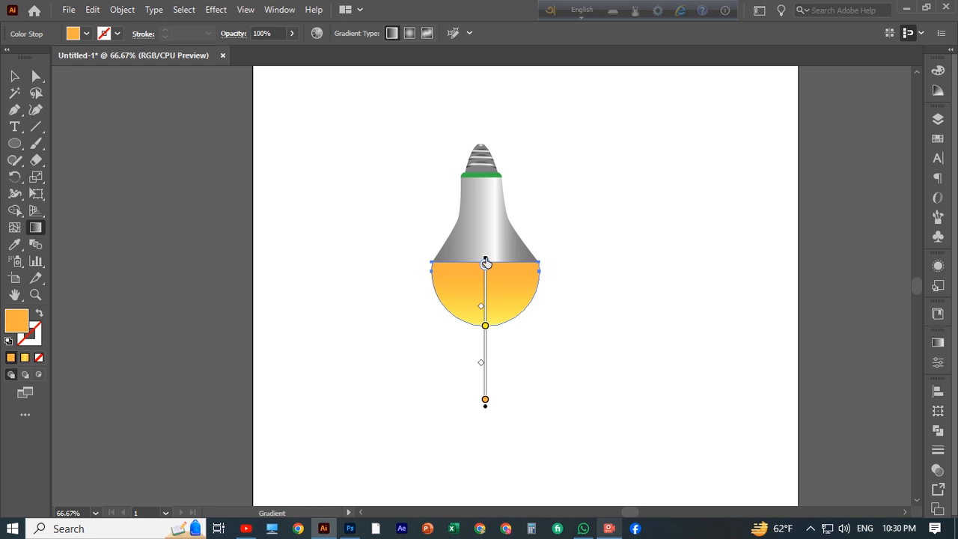
drag(485, 263, 487, 234)
drag(485, 326, 486, 354)
key(ctrl+z)
key(ctrl+z)
key(ctrl+z)
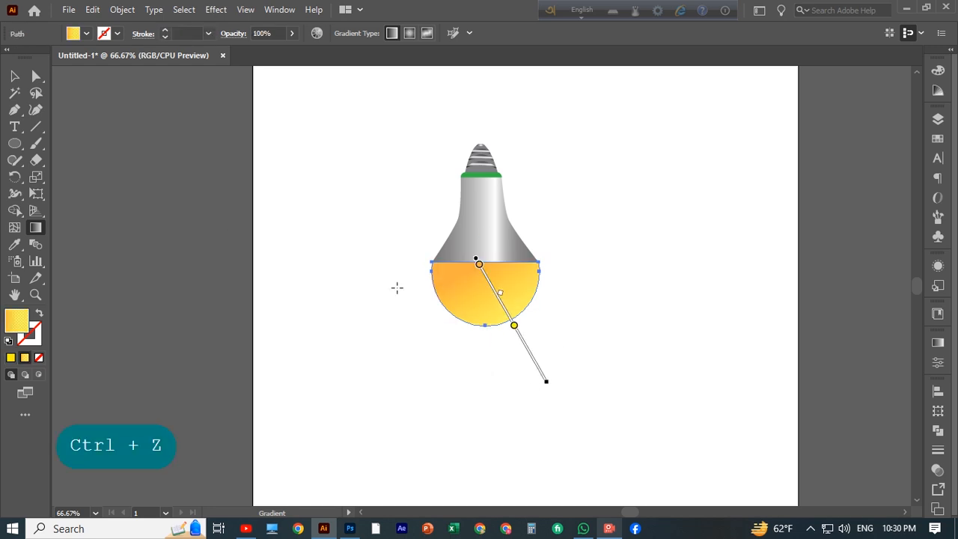
Step: Drag a horizontal gradient across the dome and rearrange its stops so orange sits at both edges
drag(366, 294, 591, 294)
click(937, 342)
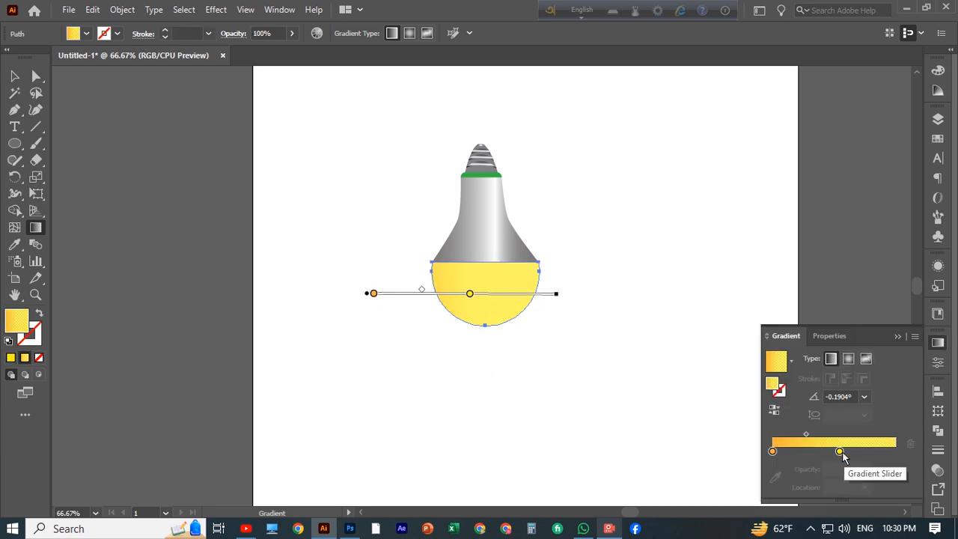
drag(840, 453, 900, 453)
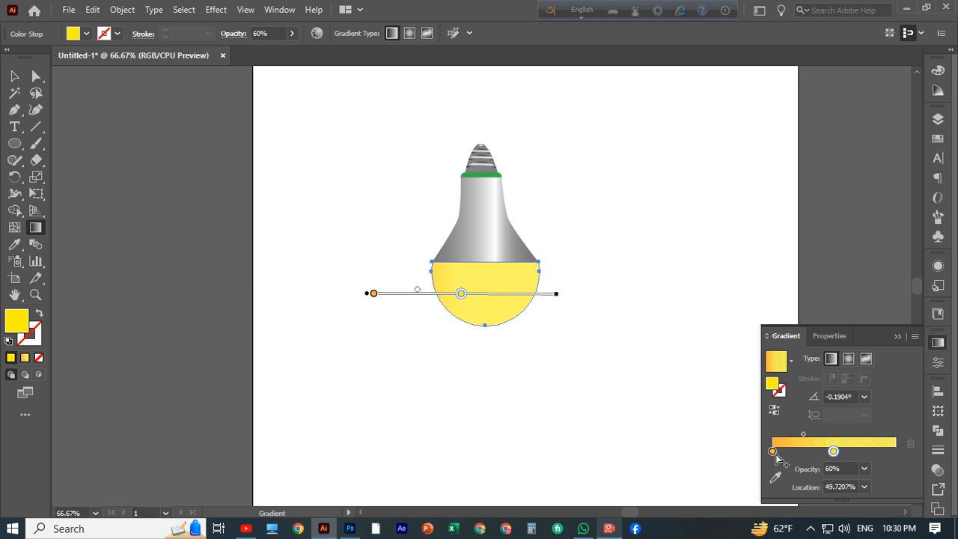
alt+drag(772, 452, 903, 453)
key(v)
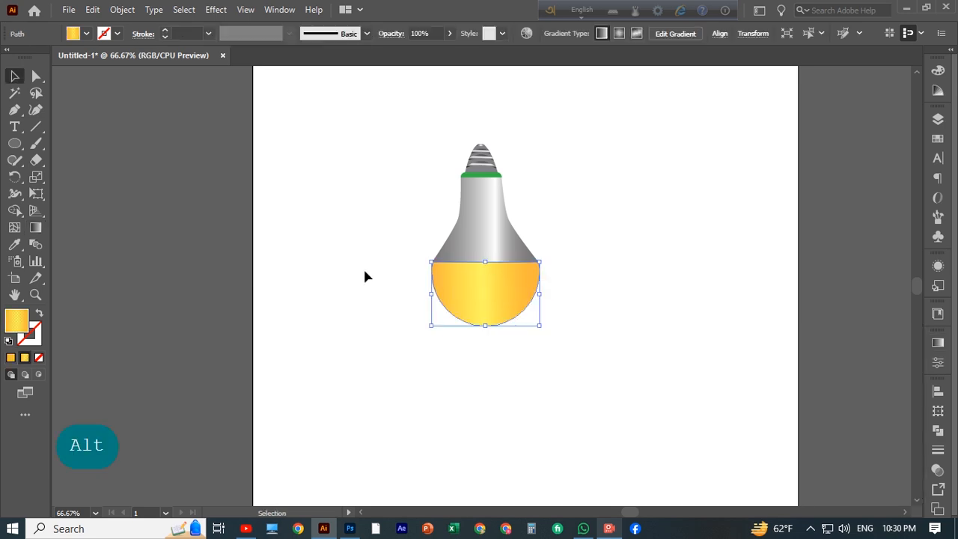
Step: Shift the lower dome slightly downward
click(621, 312)
key(ctrl+minus)
key(ctrl+minus)
key(ctrl+minus)
key(ctrl+plus)
key(ctrl+plus)
key(ctrl+plus)
key(ctrl+plus)
drag(494, 231, 495, 248)
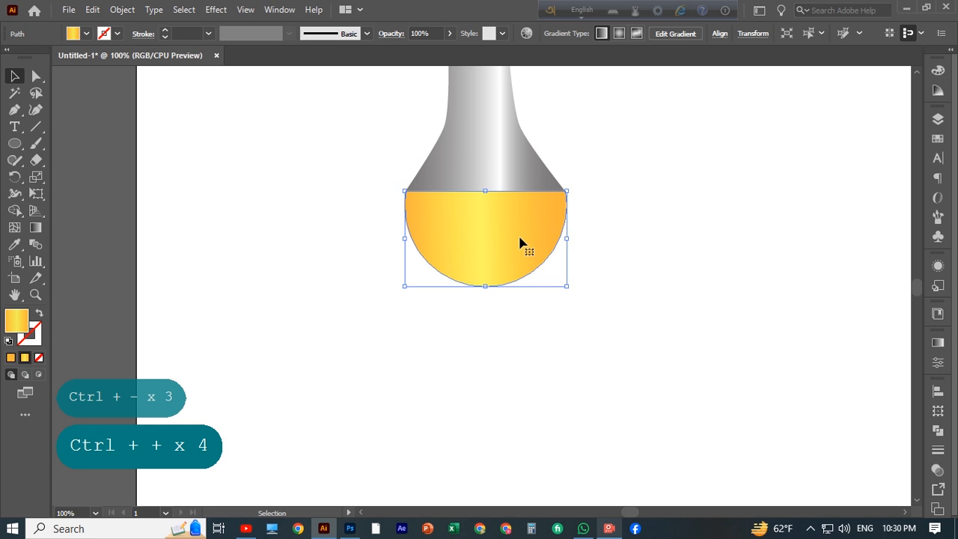
Step: Draw a large circle with the Ellipse tool and position it over the lower dome
scroll(521, 243, up, 1)
right_click(16, 144)
click(75, 177)
mouse_move(323, 203)
mouse_down()
mouse_move(653, 401)
mouse_move(573, 335)
mouse_move(471, 349)
mouse_up()
key(v)
drag(361, 175, 526, 304)
scroll(688, 327, up, 3)
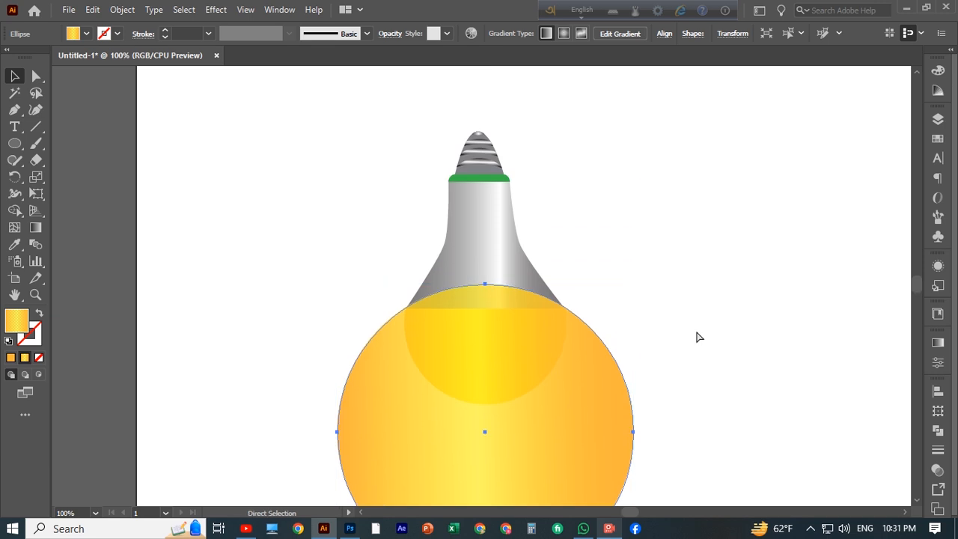
Step: Enlarge the small highlight ellipse at the tip of the screw cap, widening it mainly to the right
key(ctrl+plus)
key(ctrl+plus)
key(ctrl+plus)
scroll(479, 300, up, 10)
click(456, 202)
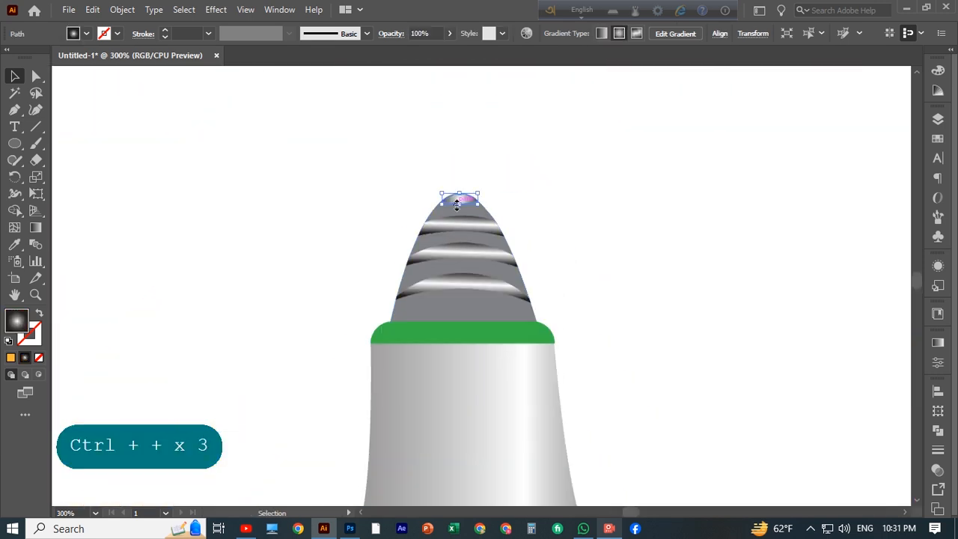
drag(457, 205, 458, 198)
key(ctrl+plus)
key(ctrl+plus)
key(ctrl+plus)
key(ctrl+plus)
key(ctrl+plus)
key(ctrl+plus)
key(ctrl+plus)
key(ctrl+z)
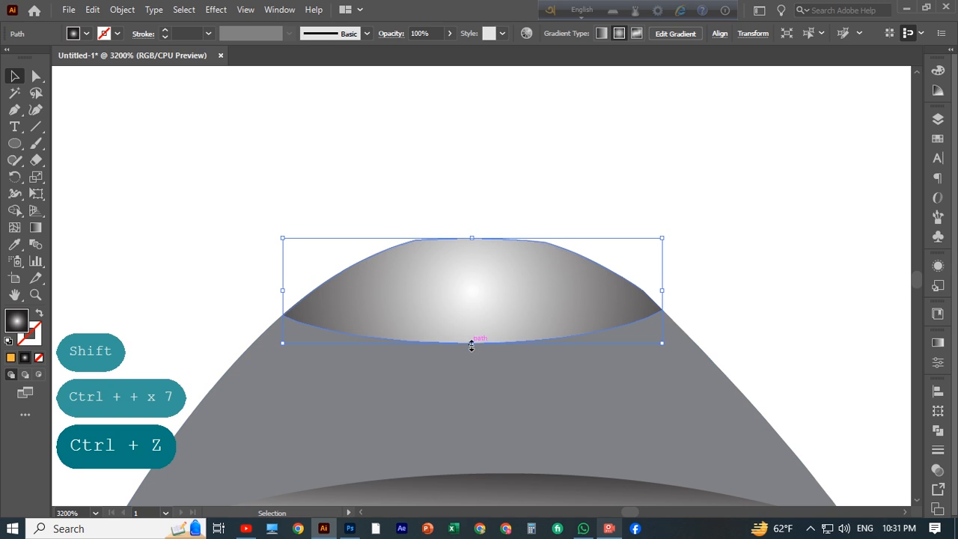
drag(472, 324, 471, 322)
drag(664, 276, 652, 276)
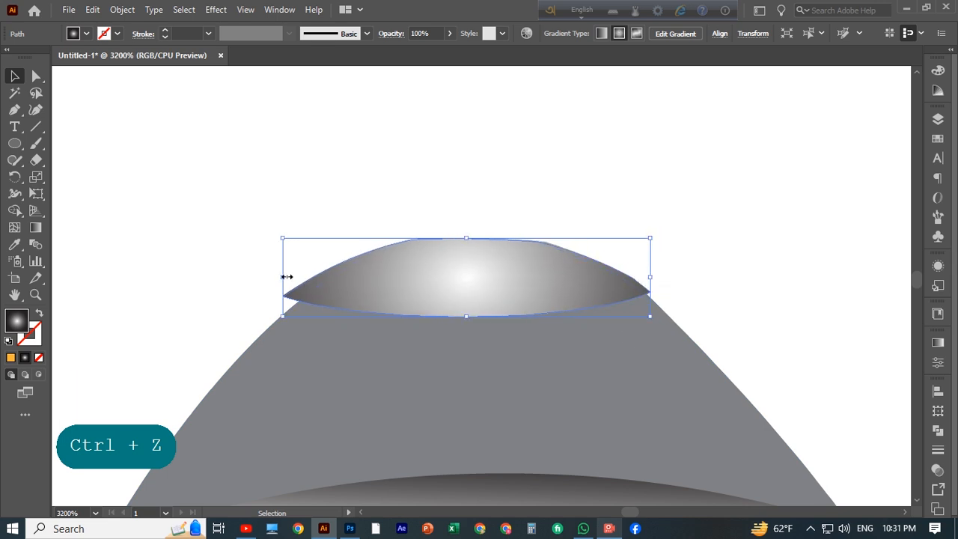
mouse_move(284, 277)
mouse_down()
mouse_move(311, 278)
mouse_move(286, 277)
mouse_up()
key(Left)
key(Right)
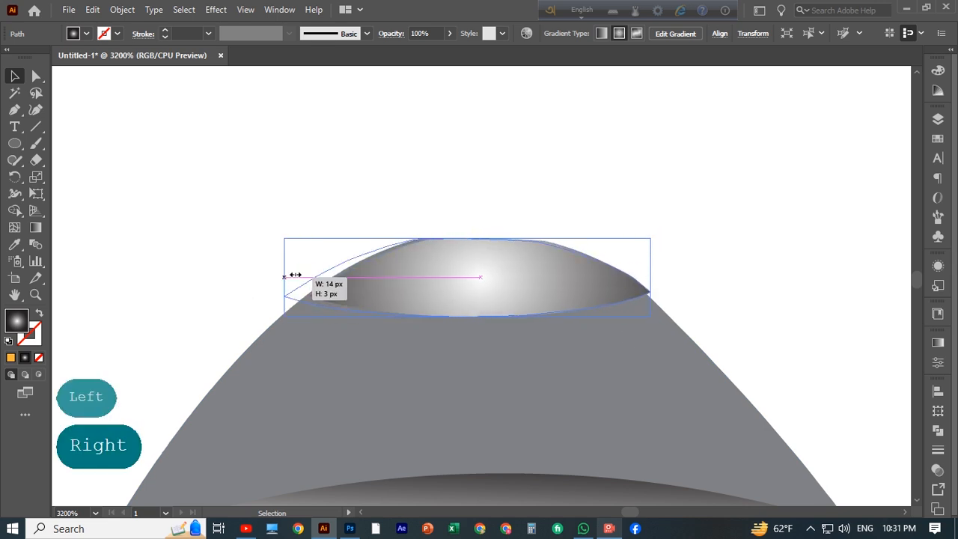
drag(650, 277, 676, 276)
Step: Trim the tip highlight where it overhangs the screw cap using the Shape Builder tool
shift+click(370, 332)
key(shift+m)
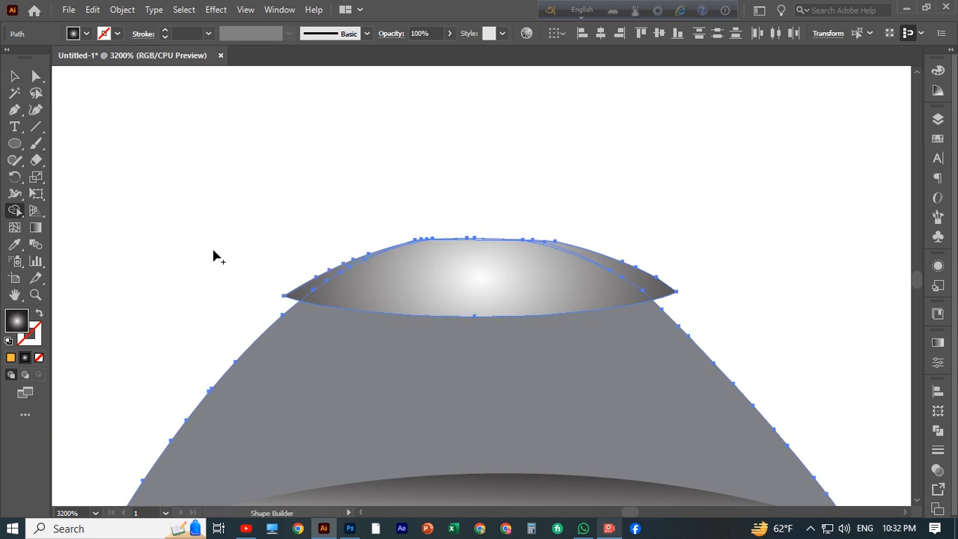
drag(304, 292, 631, 272)
key(alt)
key(ctrl+z)
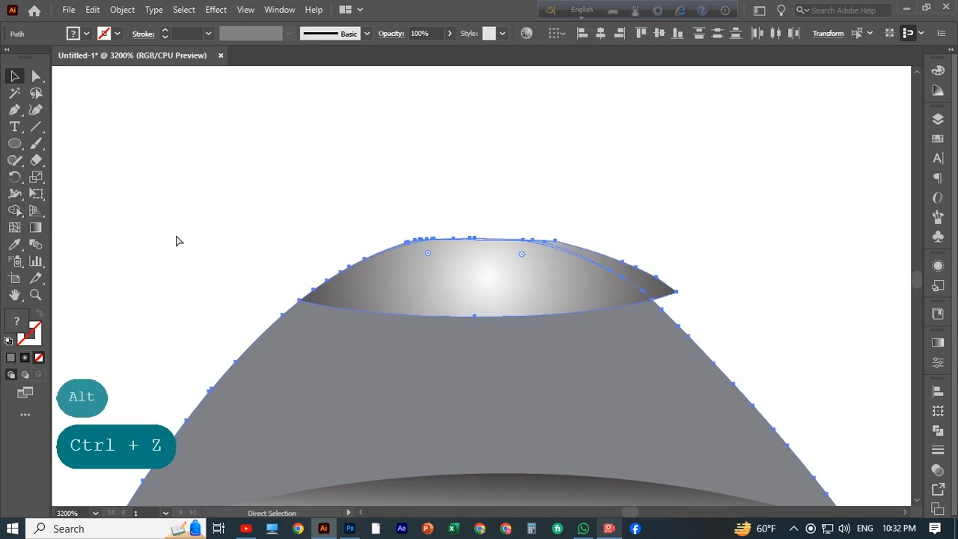
key(alt)
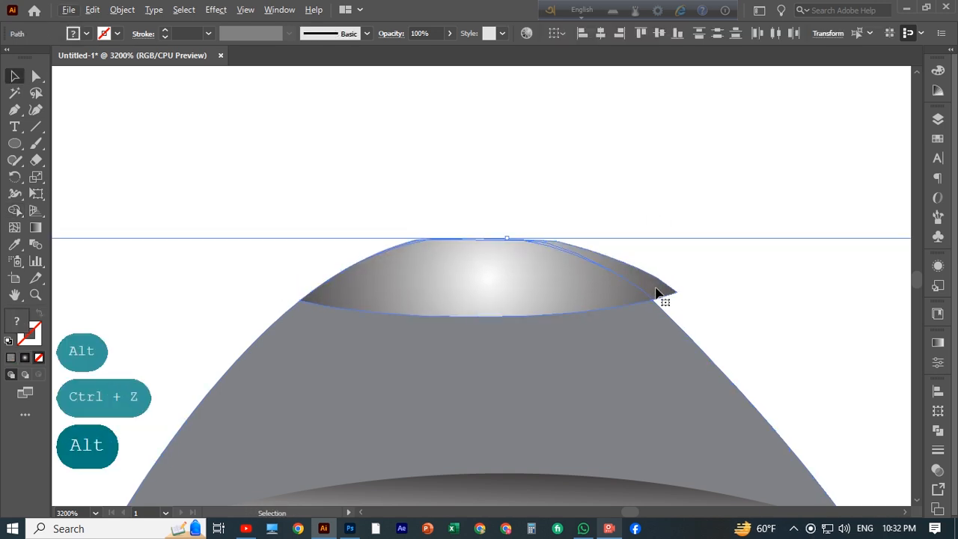
click(19, 213)
alt+click(626, 274)
click(14, 75)
click(116, 193)
Step: Apply a Gaussian Blur with an increased radius to the large circle over the lower dome
key(ctrl+minus)
key(ctrl+minus)
key(ctrl+minus)
key(ctrl+minus)
key(ctrl+minus)
key(ctrl+minus)
key(ctrl+minus)
key(ctrl+minus)
key(ctrl+minus)
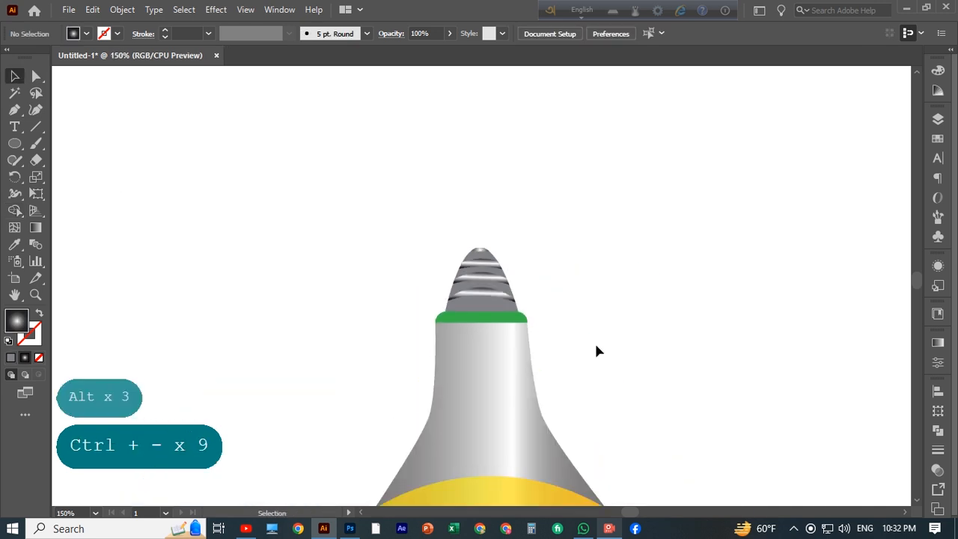
scroll(597, 350, down, 5)
click(669, 277)
click(216, 9)
click(396, 246)
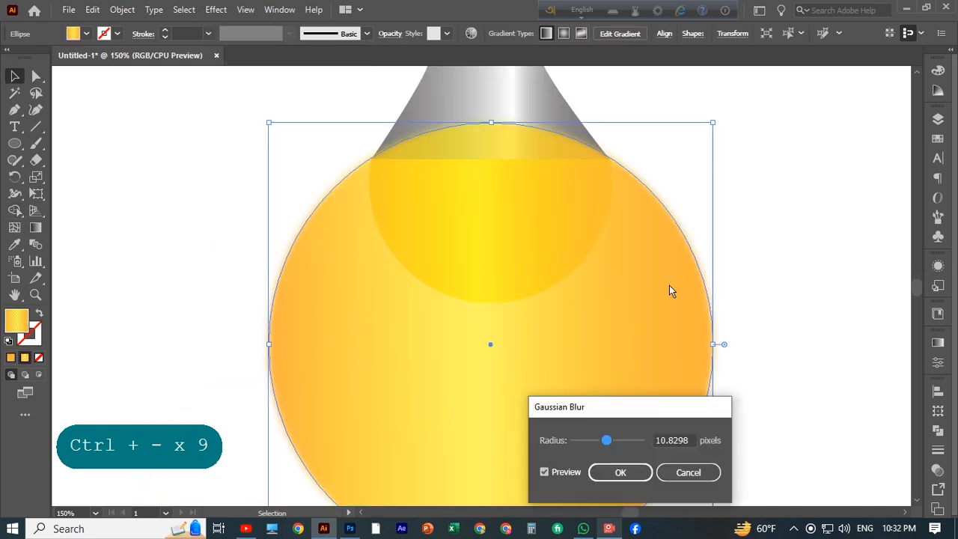
drag(606, 440, 662, 447)
click(621, 472)
Step: Lower the opacity of the blurred circle's end gradient stops, setting the left stop to 40%
key(ctrl+minus)
key(ctrl+minus)
key(ctrl+minus)
key(ctrl+minus)
key(ctrl+minus)
click(160, 319)
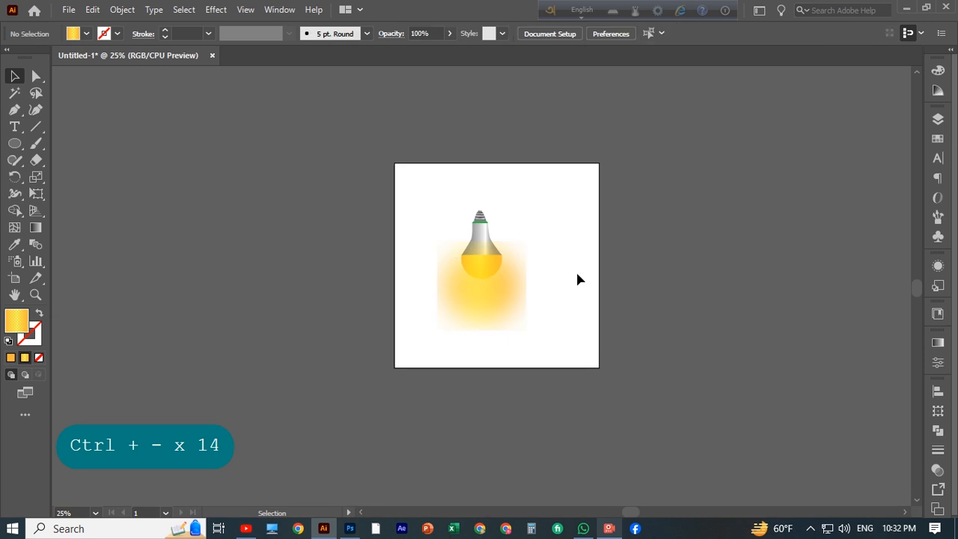
key(ctrl+plus)
key(ctrl+plus)
click(937, 343)
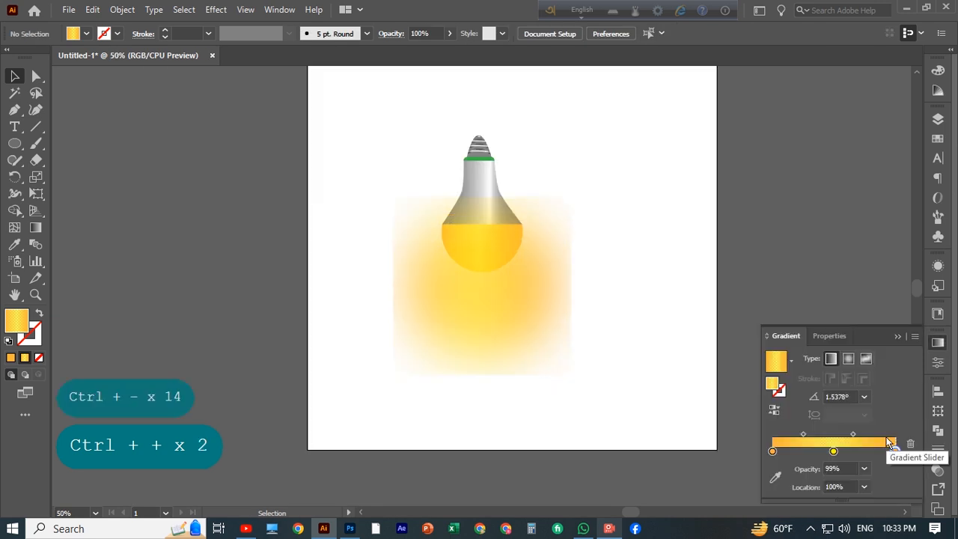
click(518, 322)
key(ctrl+F9)
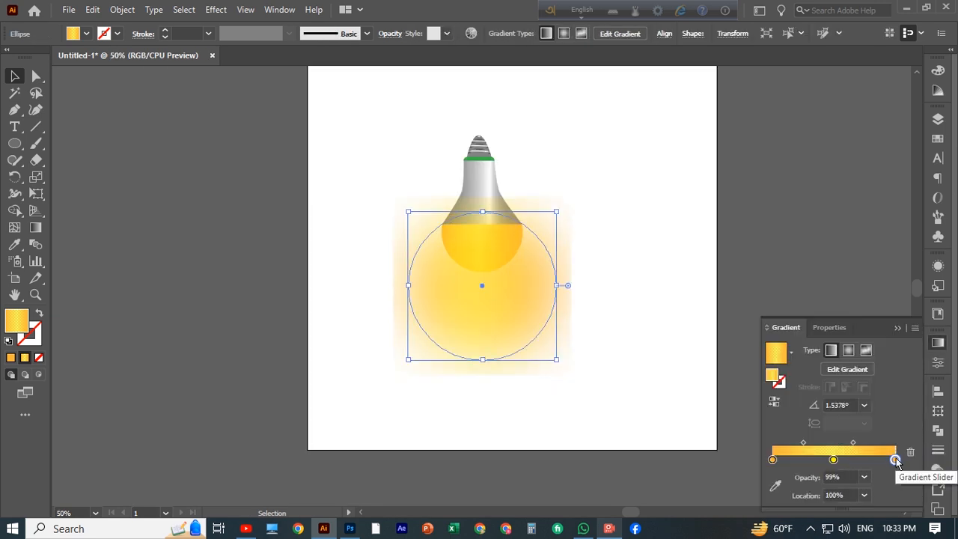
click(864, 480)
click(885, 381)
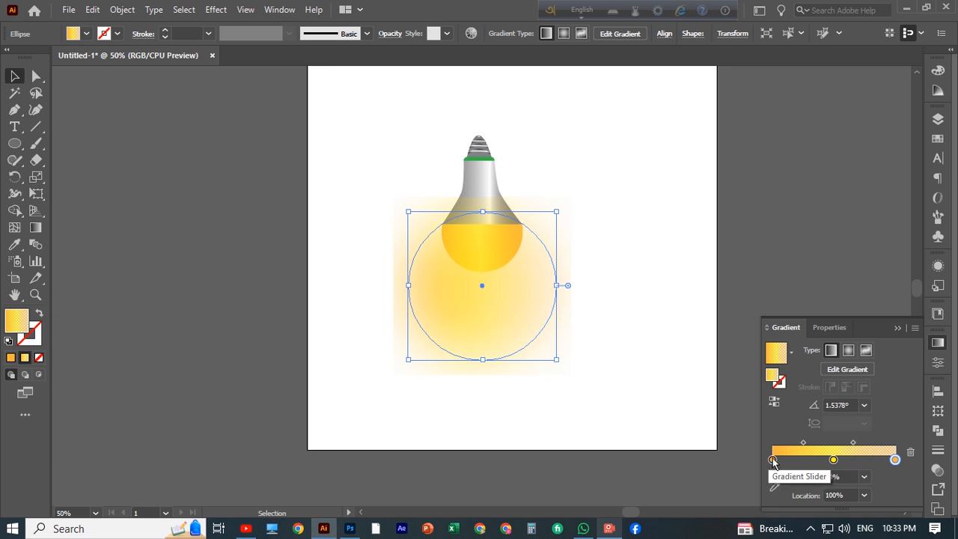
click(773, 459)
click(864, 476)
click(885, 381)
scroll(657, 365, down, 1)
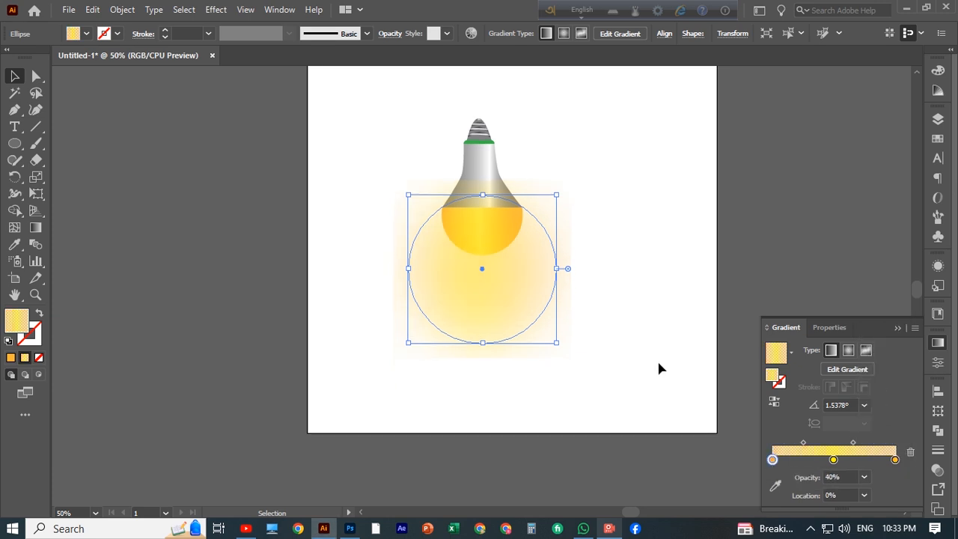
scroll(657, 365, up, 1)
click(629, 380)
scroll(629, 380, up, 3)
key(ctrl+z)
click(628, 361)
scroll(651, 330, down, 1)
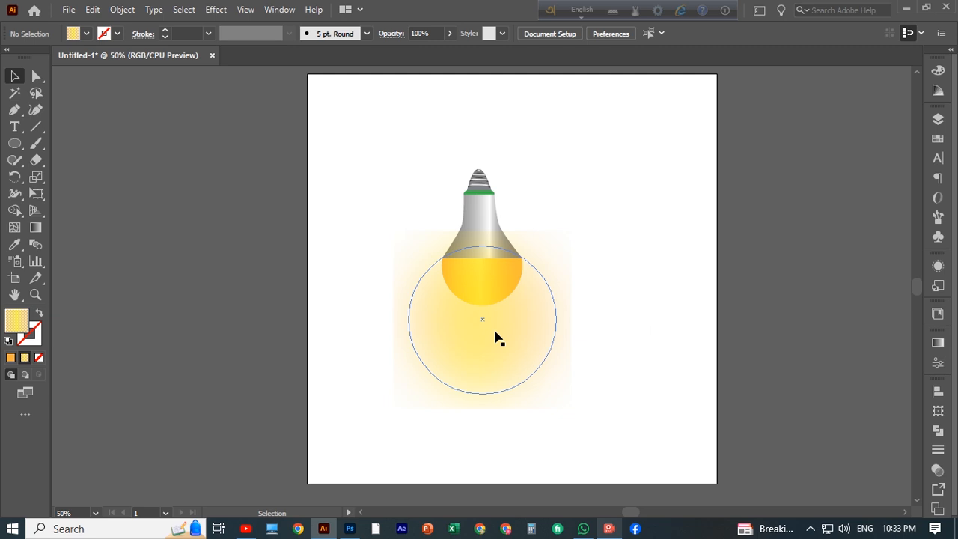
click(483, 247)
click(596, 247)
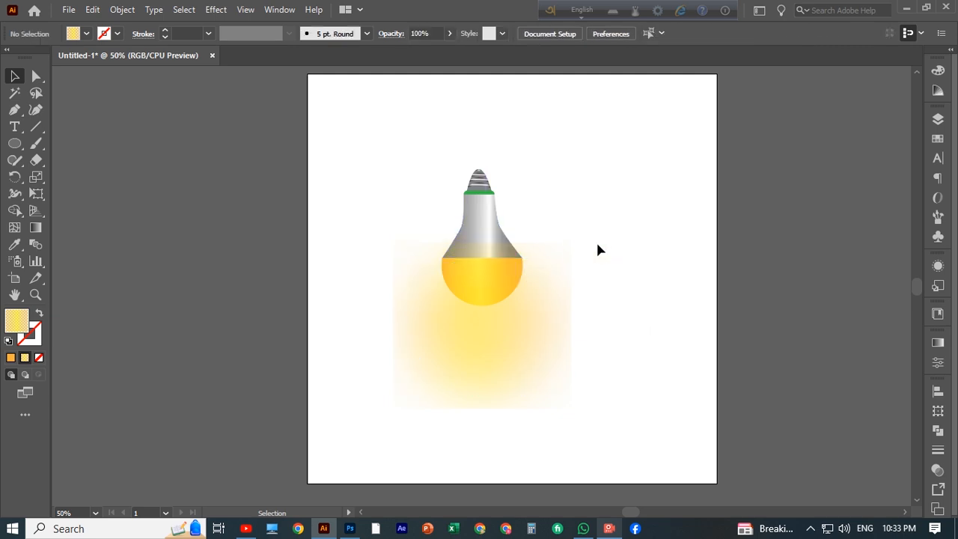
Step: Pull the blurred circle's top anchor straight down to just below the dome, flattening its upper edge
key(ctrl+plus)
key(ctrl+plus)
key(ctrl+plus)
key(ctrl+plus)
key(ctrl+plus)
click(560, 241)
key(a)
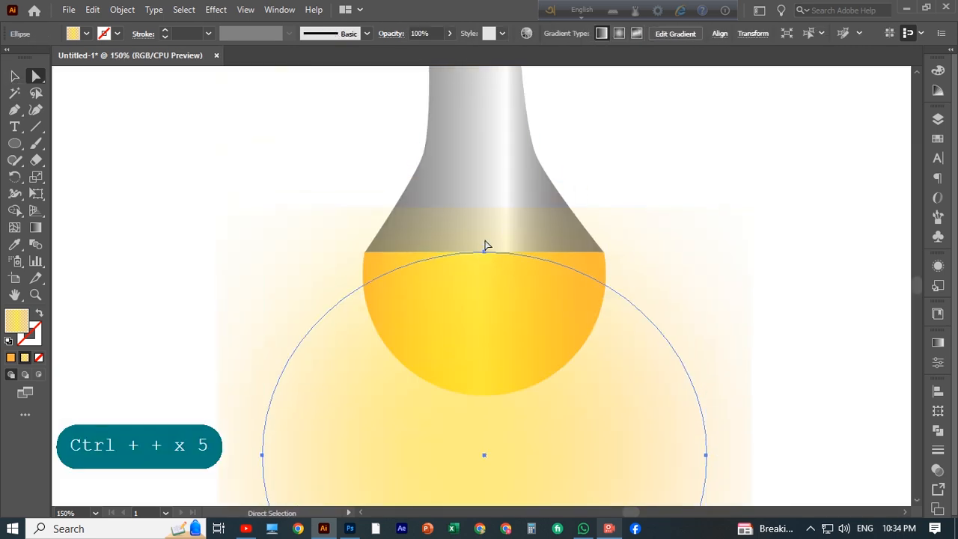
drag(485, 252, 484, 387)
key(v)
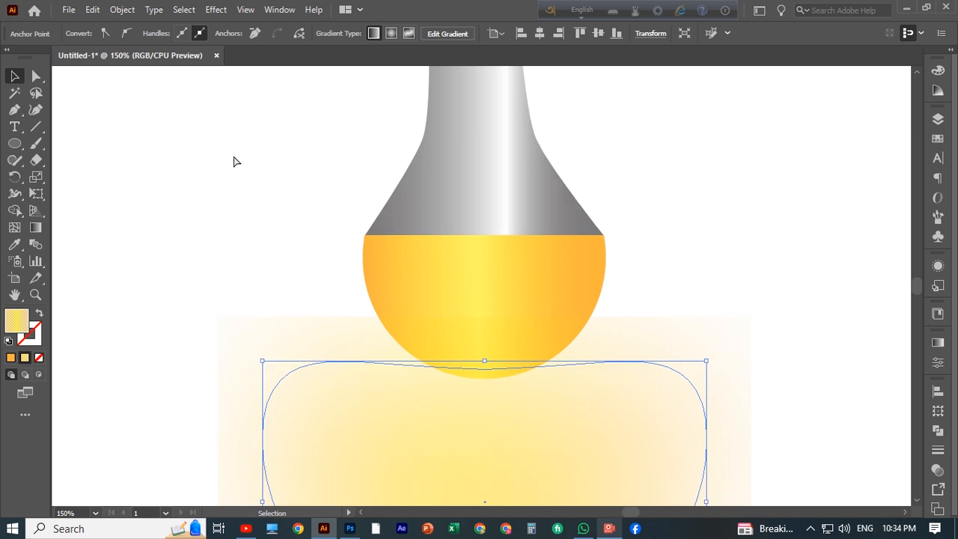
Step: Nudge the flattened glow shape upward so its top edge sits behind the middle of the dome
key(ctrl+minus)
key(ctrl+minus)
key(ctrl+minus)
click(233, 156)
scroll(441, 338, down, 1)
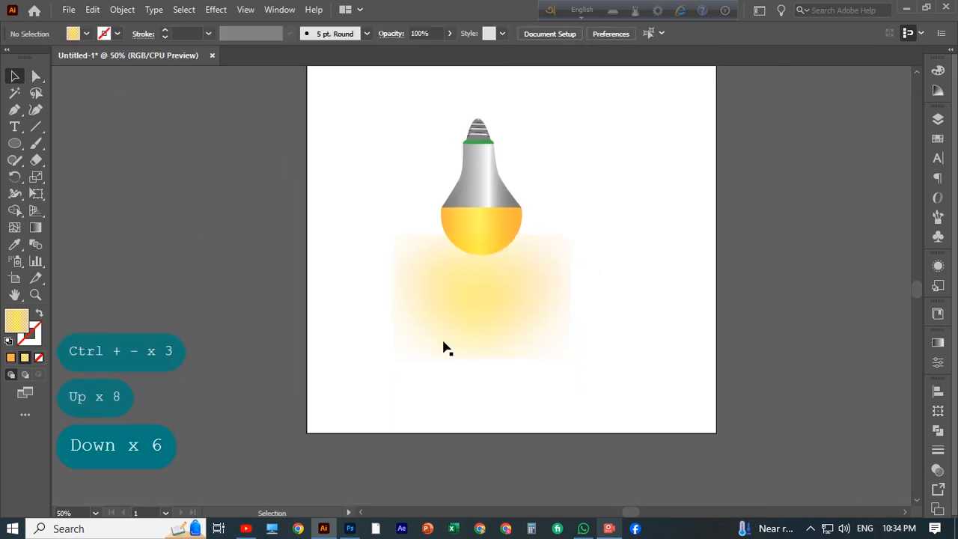
click(442, 336)
key(Up)
key(Up)
key(Up)
key(Up)
key(Up)
key(Up)
key(Up)
key(Up)
key(Up)
key(Up)
key(Up)
key(Up)
key(Up)
key(Up)
key(Up)
key(Up)
key(Up)
key(Up)
key(Up)
key(Up)
key(Down)
key(Down)
key(Down)
key(Down)
key(Down)
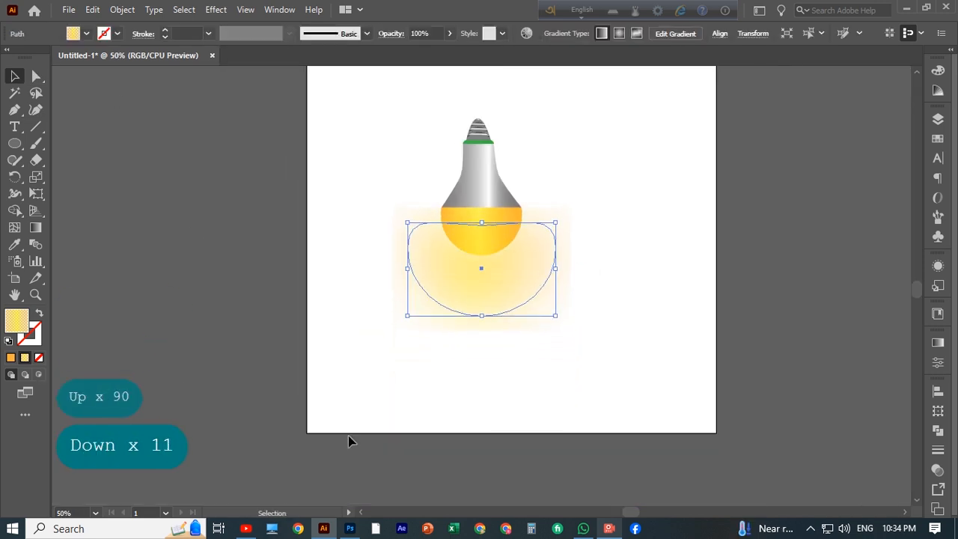
key(Down)
Step: Try grouping the bulb's upper parts and resizing the group, undoing both
click(353, 314)
drag(373, 136, 486, 247)
right_click(472, 213)
click(516, 301)
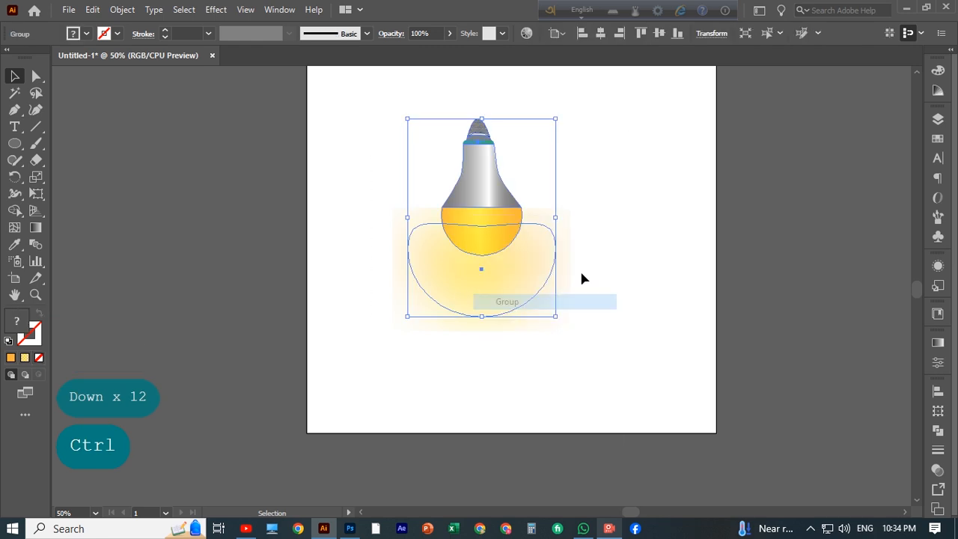
drag(558, 320, 408, 123)
click(644, 249)
scroll(532, 362, up, 3)
scroll(531, 366, up, 1)
key(ctrl+z)
key(ctrl+z)
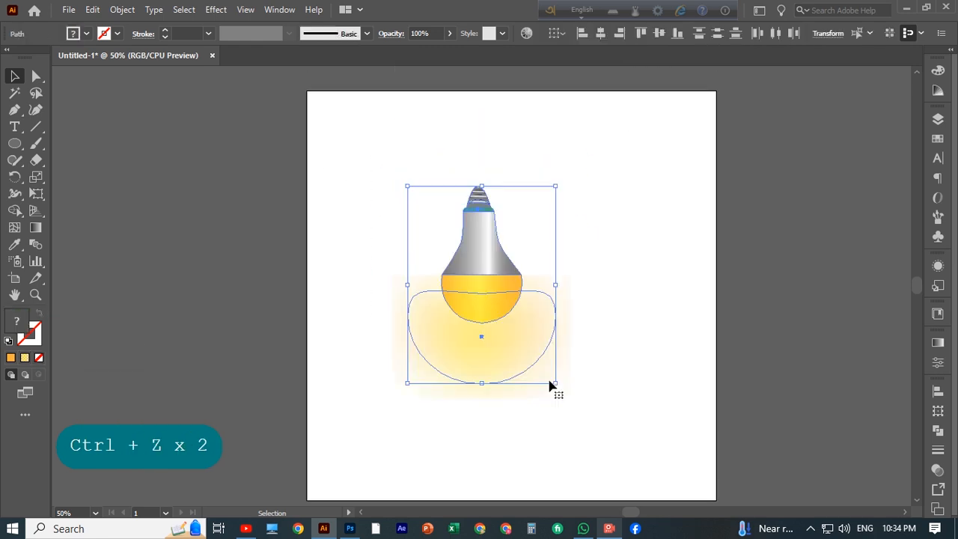
Step: Group all the bulb's parts and rotate the group about 180° so the globe points upward
drag(327, 114, 645, 455)
right_click(488, 226)
click(527, 313)
drag(569, 188, 395, 378)
click(647, 307)
key(ctrl+plus)
key(ctrl+plus)
key(ctrl+plus)
key(ctrl+minus)
key(ctrl+minus)
key(ctrl+minus)
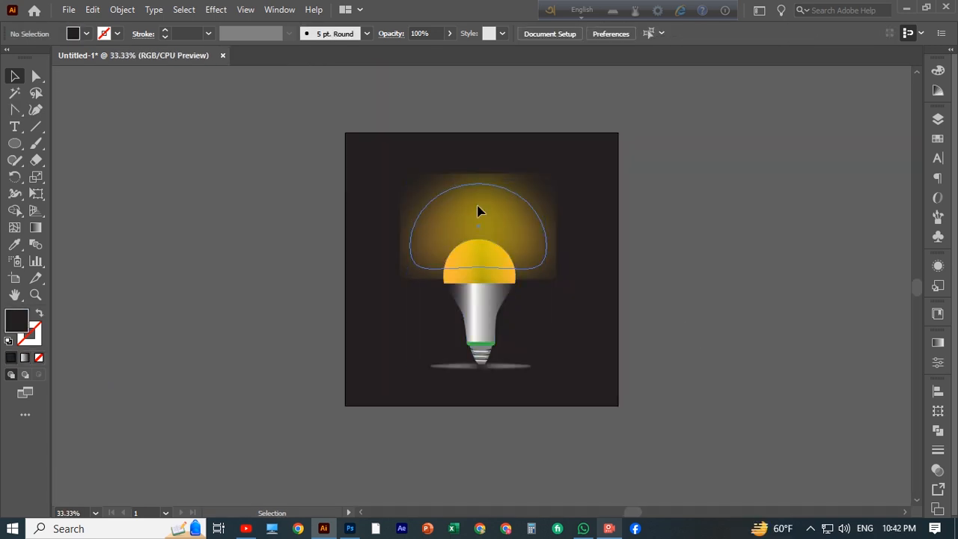
Step: Delete the blurred glow shapes around the bulb
key(Delete)
click(479, 365)
key(Delete)
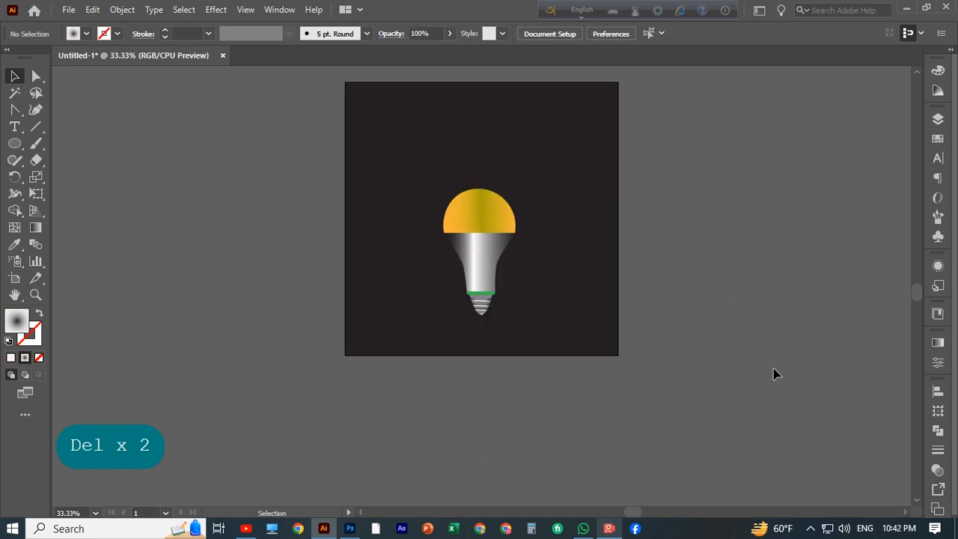
Step: Fill the background square behind the bulb with red from the swatches
scroll(773, 368, up, 3)
click(543, 317)
click(86, 34)
click(137, 78)
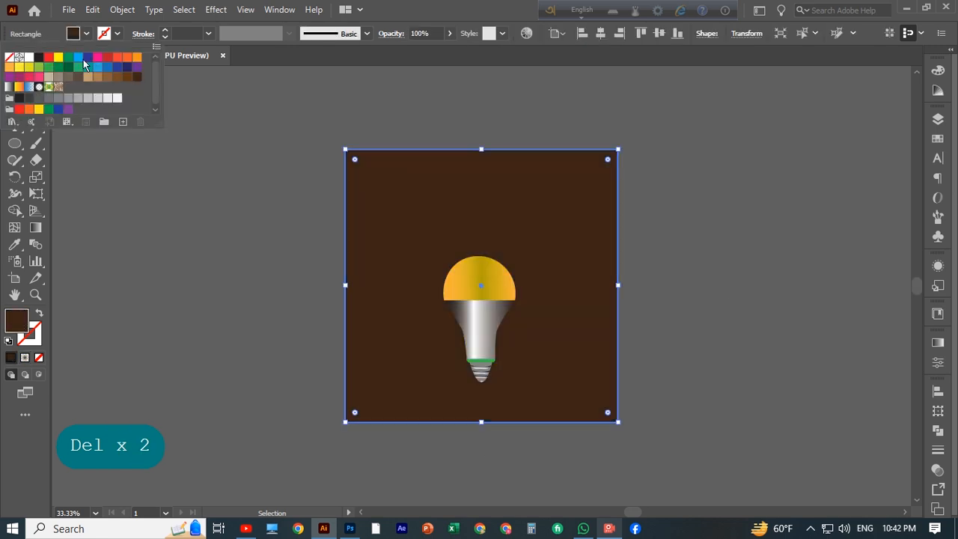
click(78, 57)
click(114, 60)
click(735, 196)
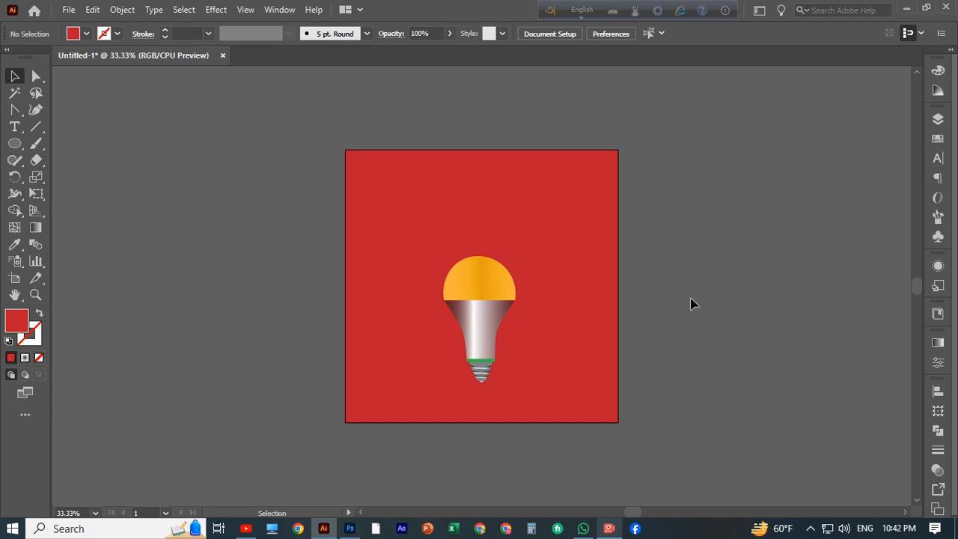
Step: Lock the red background square and select all the bulb's parts
click(485, 321)
click(660, 259)
click(424, 257)
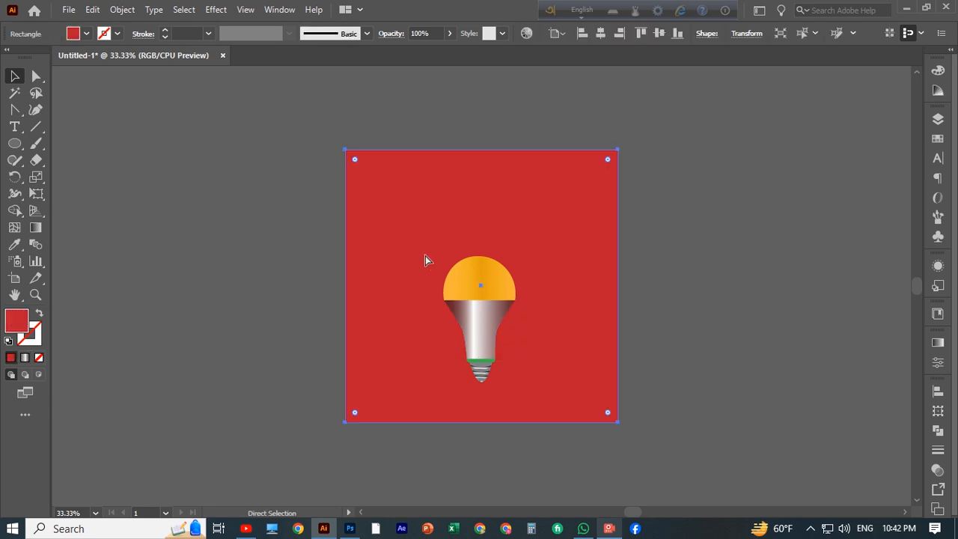
key(ctrl+2)
key(ctrl+a)
Step: Scale the bulb up from its upper-left corner and group all its parts
drag(443, 256, 408, 210)
click(725, 323)
click(477, 309)
drag(540, 396, 407, 224)
right_click(436, 287)
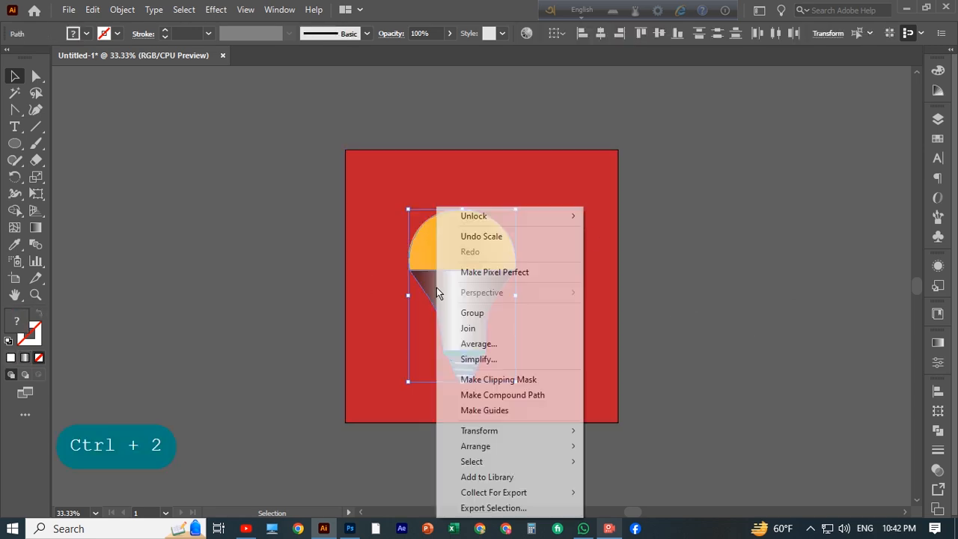
click(471, 312)
Step: Unlock the background square and all other locked objects
key(ctrl+2)
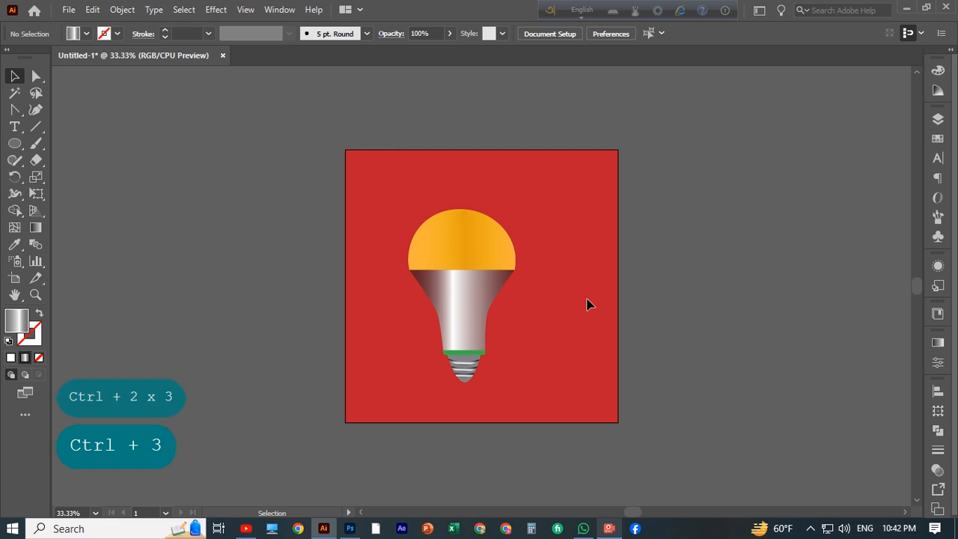
key(ctrl+shift+2)
right_click(580, 303)
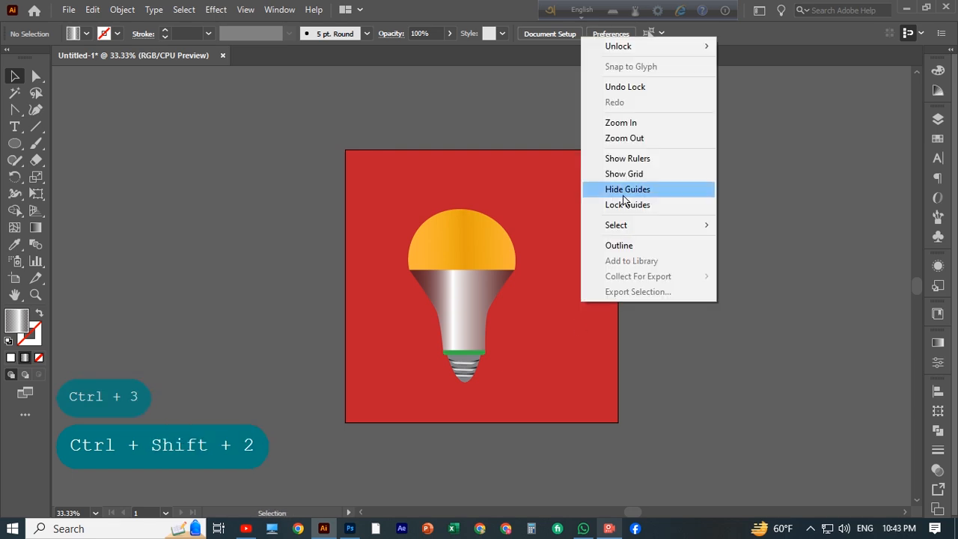
mouse_move(620, 45)
click(744, 48)
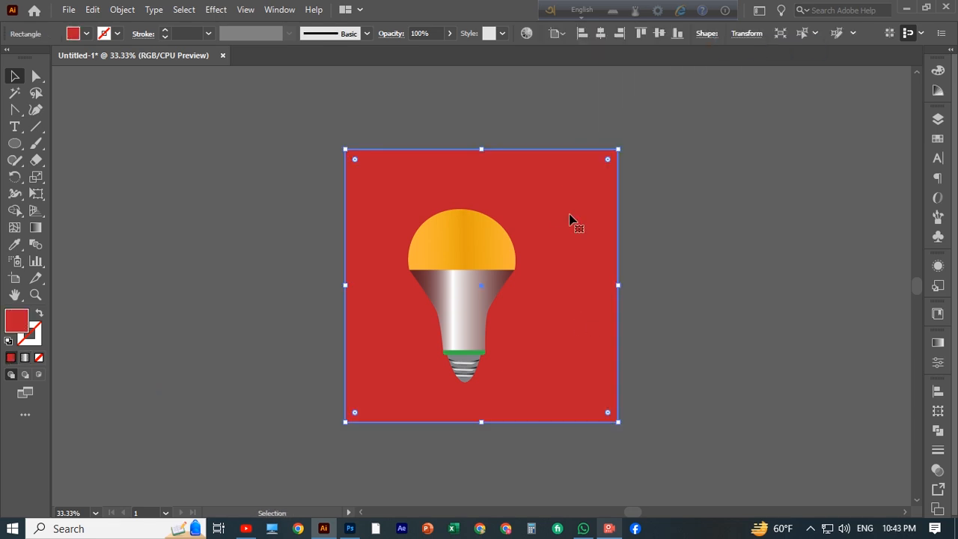
click(739, 153)
click(122, 9)
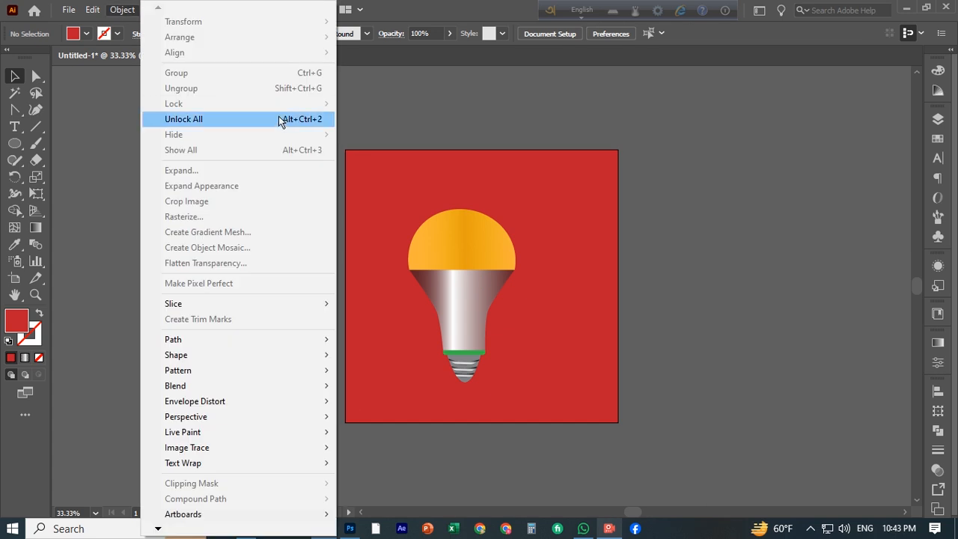
key(ctrl+2)
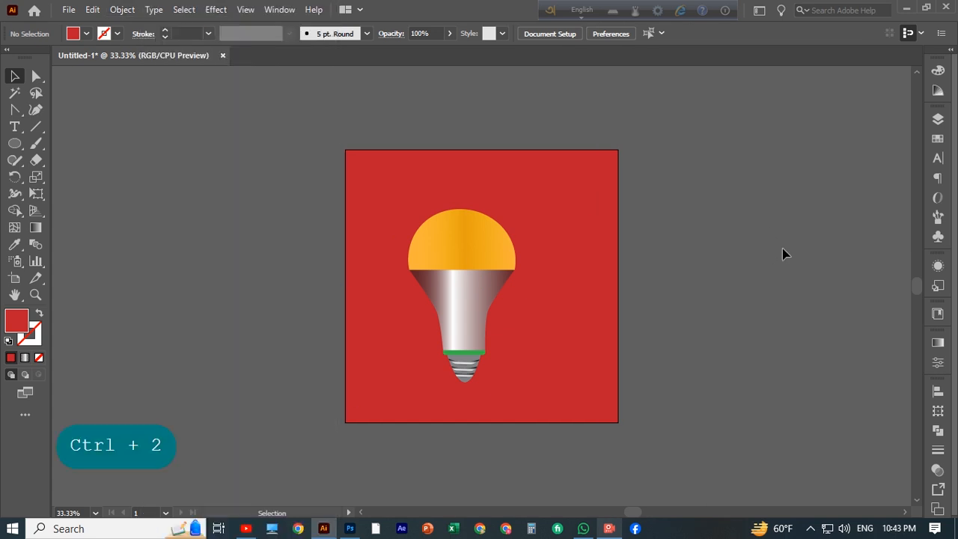
key(ctrl+alt+2)
Step: Nudge the bulb rightward across the red background
click(782, 254)
click(486, 275)
key(Right)
key(Right)
key(Right)
key(Right)
key(Right)
key(Right)
key(Right)
key(Right)
key(Right)
key(Right)
key(Right)
key(Right)
key(Right)
key(Right)
key(Right)
key(Right)
key(Right)
key(Right)
key(Right)
key(Right)
click(314, 226)
scroll(393, 237, up, 1)
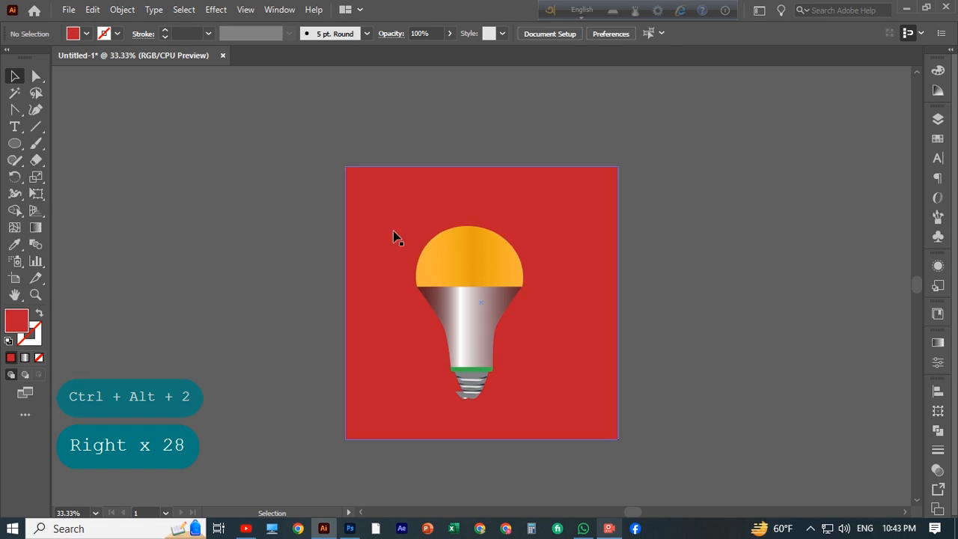
Step: Undo the bulb nudges and recent changes
key(ctrl+z)
key(ctrl+z)
key(ctrl+z)
key(ctrl+z)
key(ctrl+z)
key(ctrl+z)
key(ctrl+z)
key(ctrl+z)
key(ctrl+z)
key(ctrl+z)
key(ctrl+z)
key(ctrl+z)
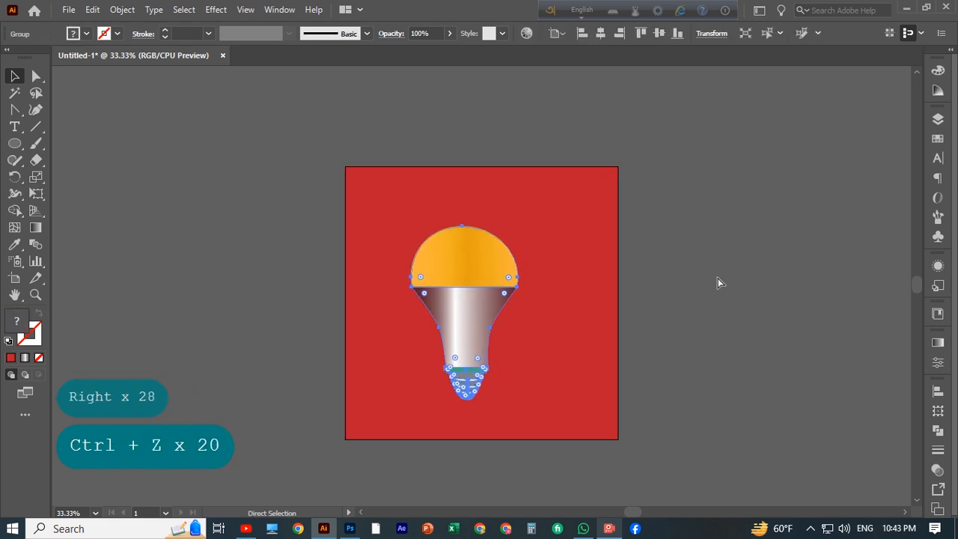
key(ctrl+z)
key(ctrl+z)
key(ctrl+z)
key(ctrl+z)
key(ctrl+z)
key(ctrl+z)
key(ctrl+z)
key(ctrl+z)
key(ctrl+z)
key(ctrl+z)
key(ctrl+z)
key(ctrl+2)
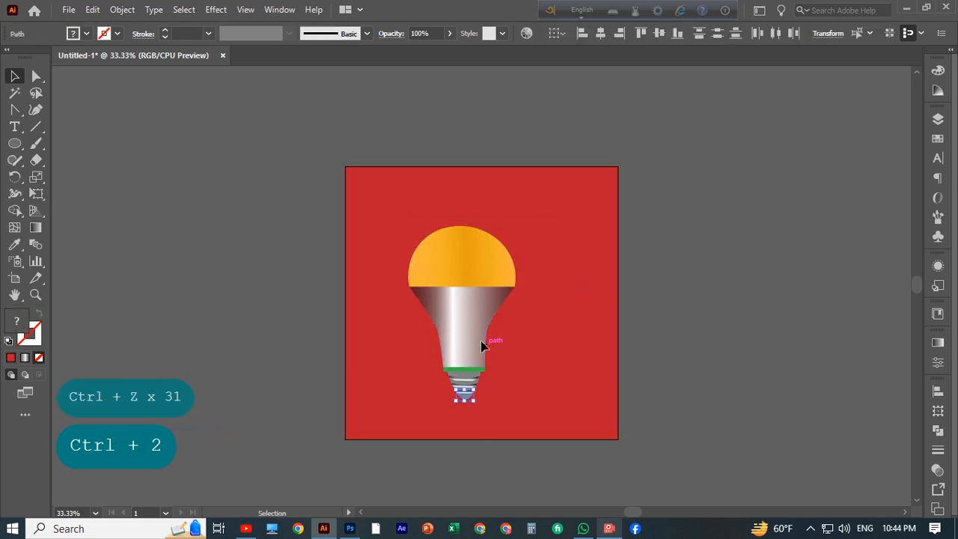
right_click(481, 345)
click(523, 223)
click(601, 35)
key(ctrl+z)
drag(378, 231, 560, 419)
key(ctrl+z)
key(ctrl+z)
Step: Lock the red background square again and select every part of the bulb
click(553, 325)
key(ctrl+2)
drag(390, 228, 616, 384)
key(ctrl+alt+2)
key(ctrl+alt+2)
key(ctrl+2)
key(ctrl+a)
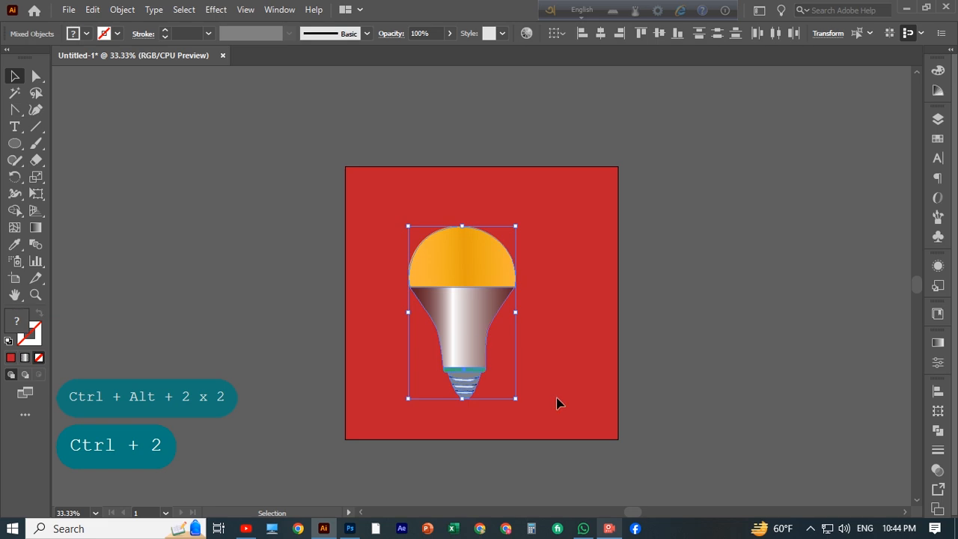
Step: Group the selected bulb parts and center the bulb horizontally on the red background square, then deselect
right_click(475, 337)
click(518, 215)
click(600, 35)
click(731, 204)
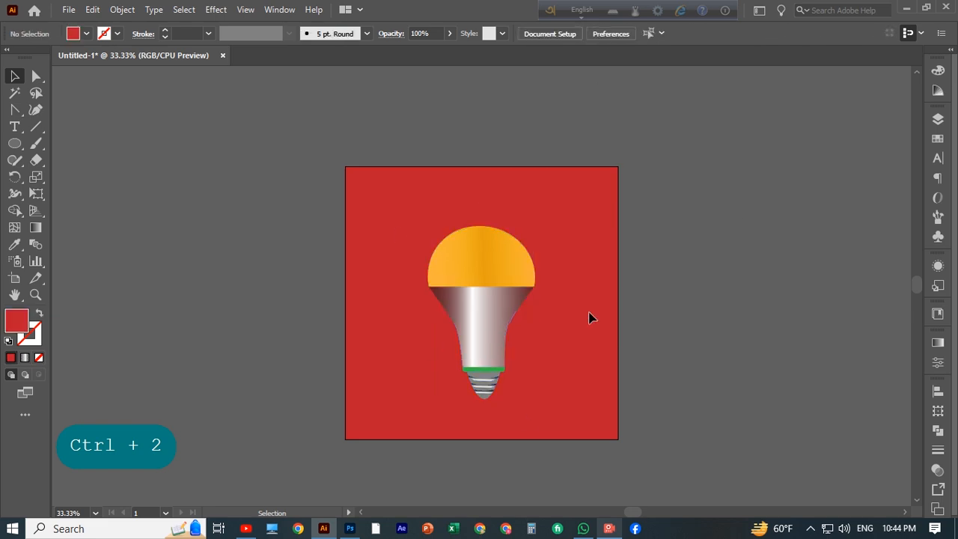
click(608, 528)
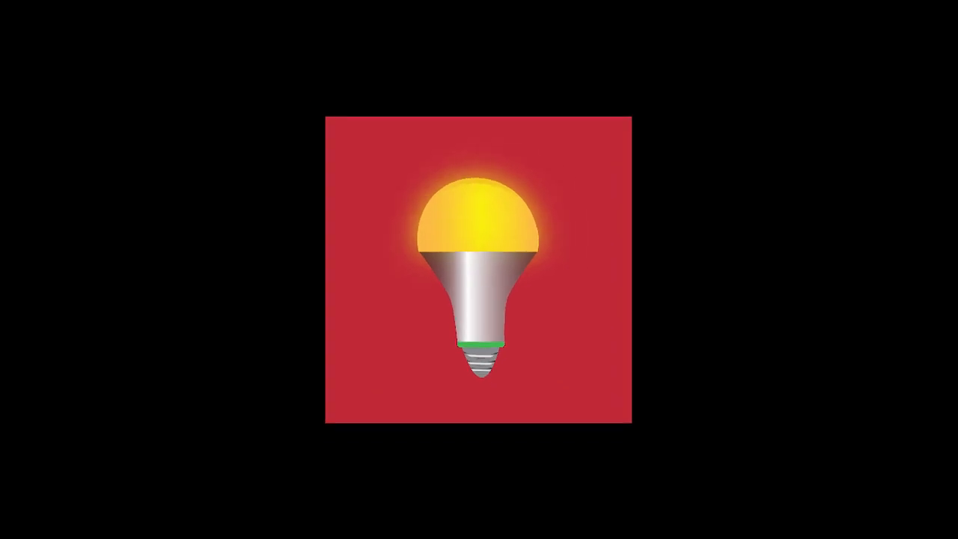